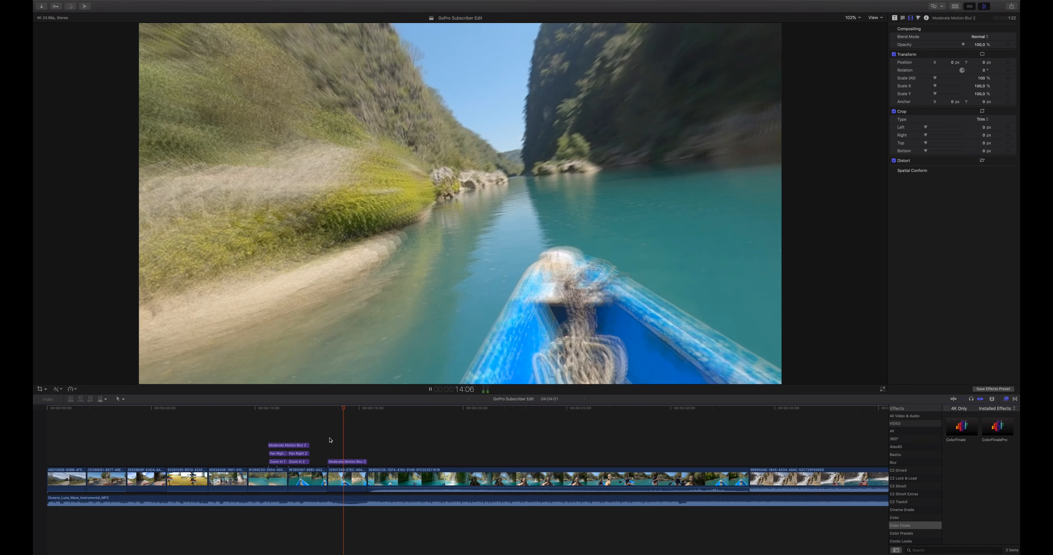
Split the boat waterfall clip at 16:09 and trim the start of the remaining part to the selfie shot
{"action": "key", "text": "space"}
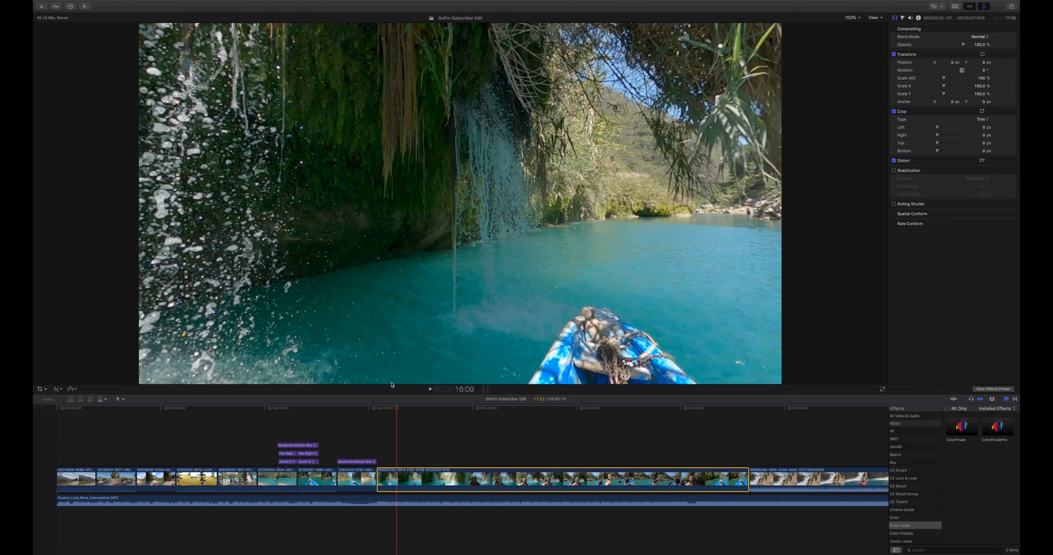
{"action": "key", "text": "super+b"}
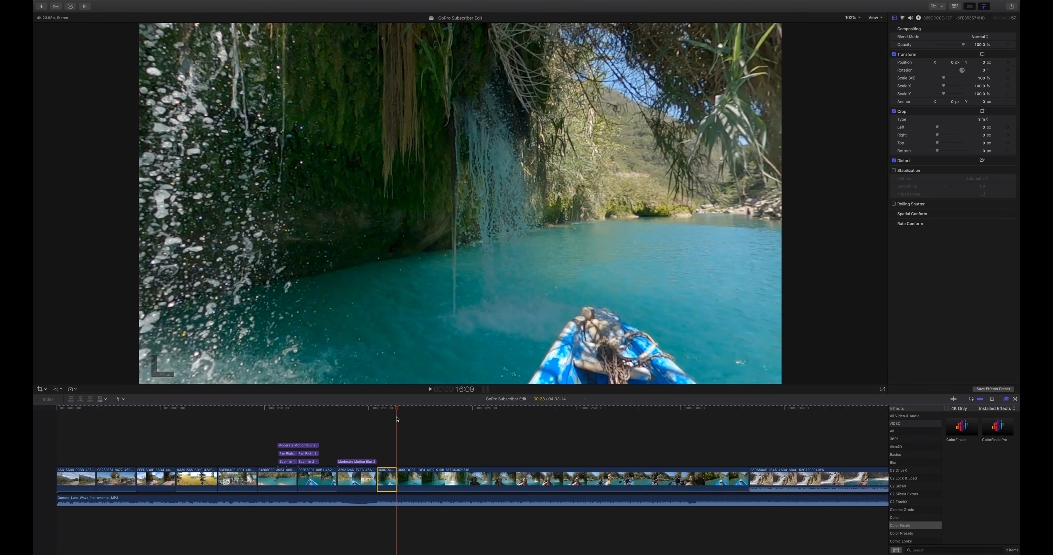
{"action": "left_click_drag", "start_coordinate": [397, 409], "coordinate": [512, 410]}
{"action": "key", "text": "alt+["}
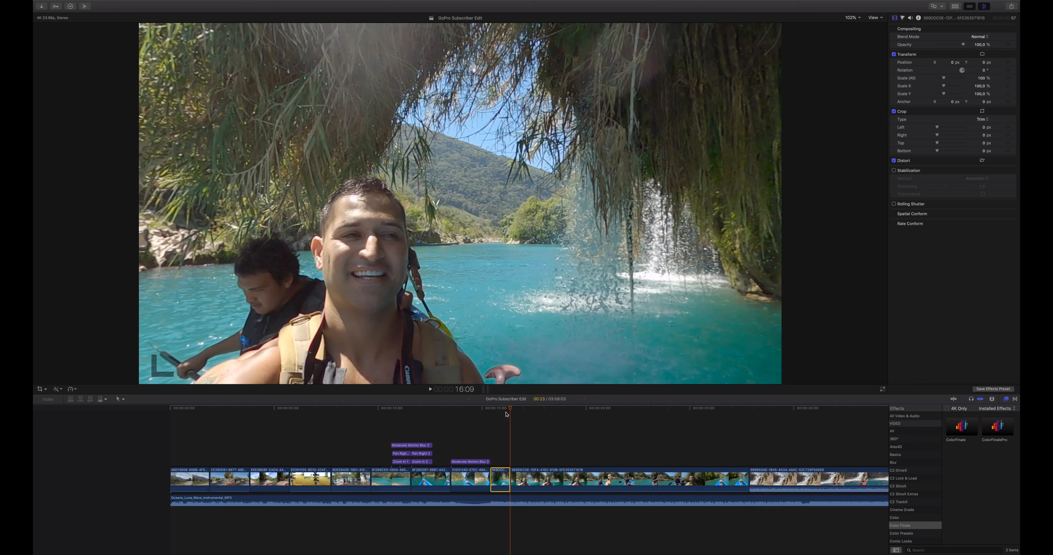
Trim the end of the selfie segment to leave a short shot of under a second, and play back the cuts
{"action": "left_click", "coordinate": [505, 414]}
{"action": "key", "text": "space"}
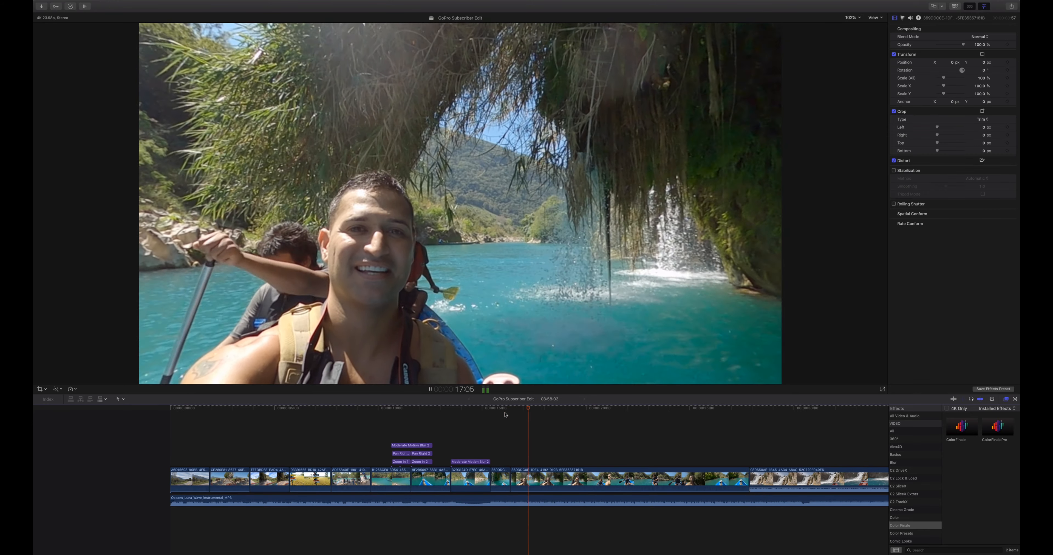
{"action": "key", "text": "space"}
{"action": "key", "text": "Left"}
{"action": "key", "text": "Left"}
{"action": "key", "text": "Left"}
{"action": "key", "text": "alt+bracketright"}
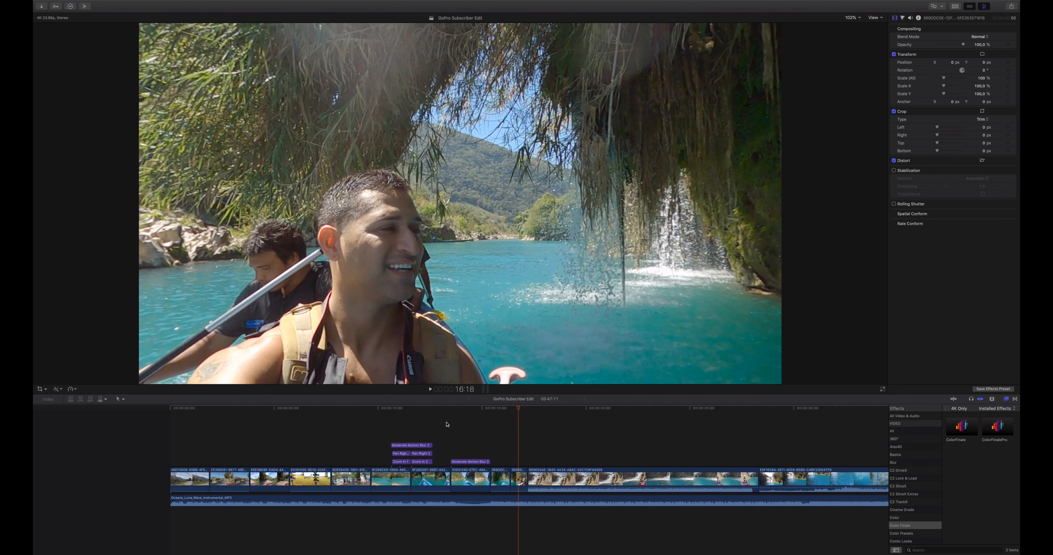
{"action": "left_click", "coordinate": [446, 425]}
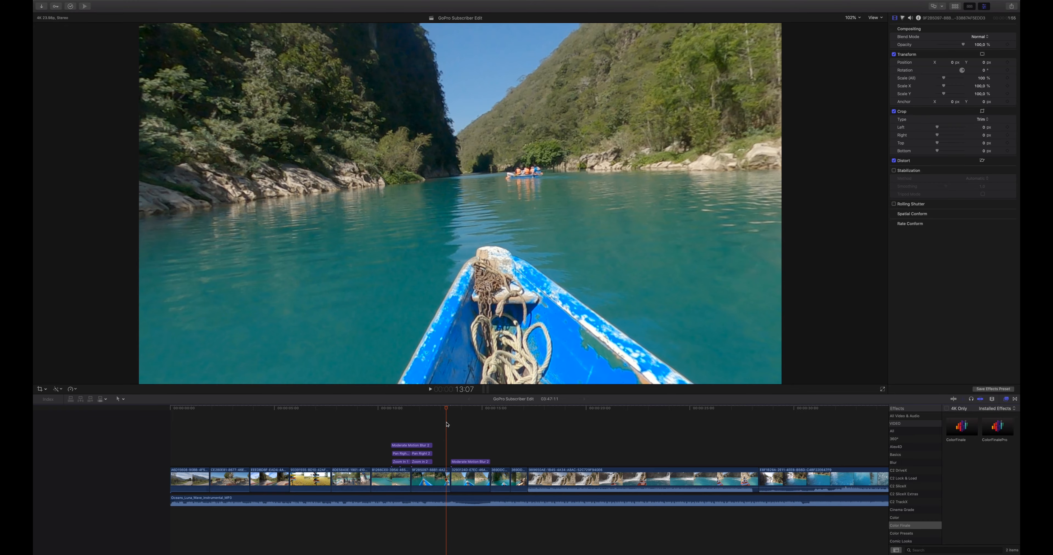
{"action": "key", "text": "space"}
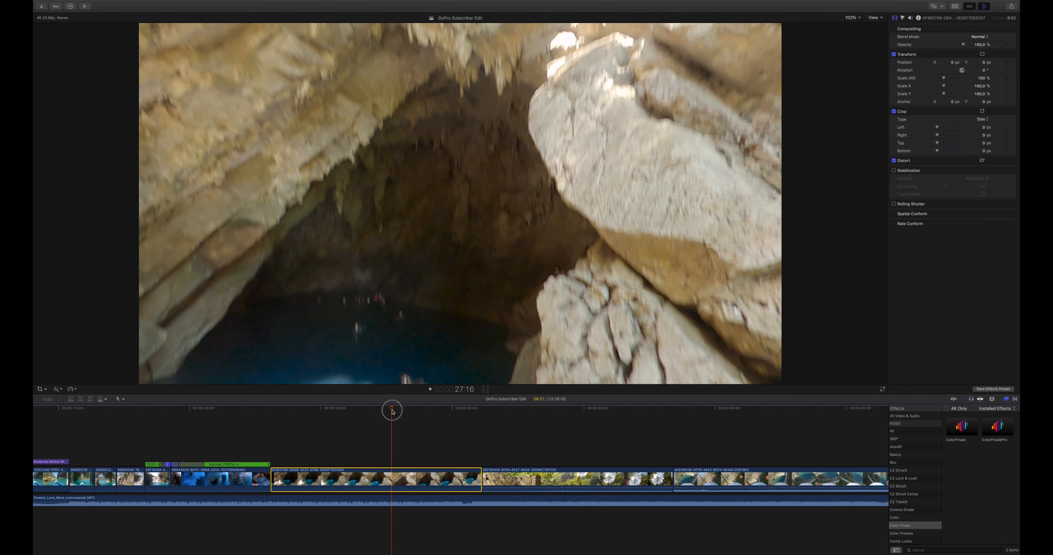
Skim the following clips and trim the start of the cave clip to the part approaching the blue pool
{"action": "left_click_drag", "start_coordinate": [392, 411], "coordinate": [784, 424]}
{"action": "scroll", "coordinate": [748, 459], "scroll_direction": "right", "scroll_amount": 1}
{"action": "scroll", "coordinate": [607, 425], "scroll_direction": "right", "scroll_amount": 10}
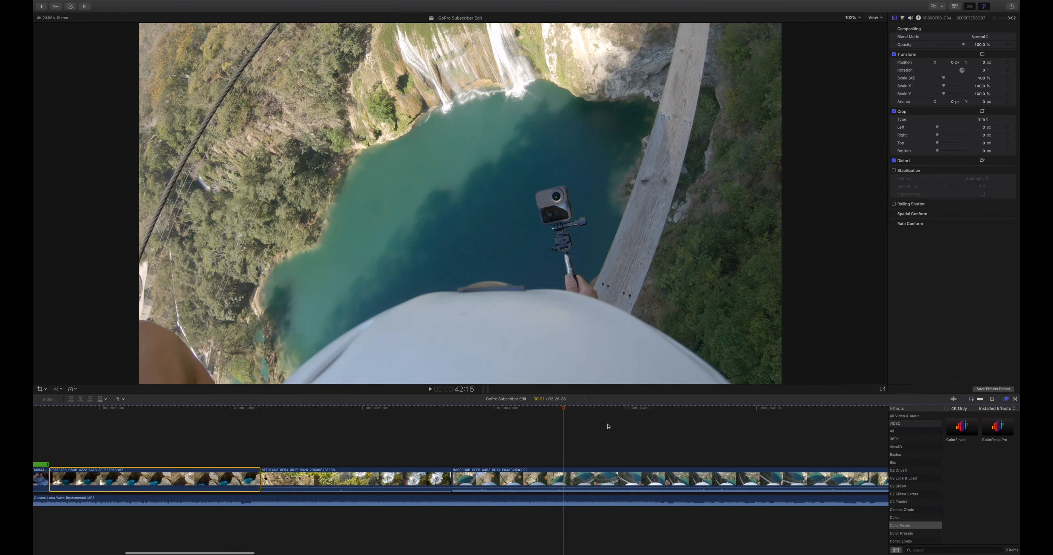
{"action": "left_click", "coordinate": [483, 408]}
{"action": "left_click_drag", "start_coordinate": [483, 408], "coordinate": [394, 404]}
{"action": "scroll", "coordinate": [286, 420], "scroll_direction": "left", "scroll_amount": 6}
{"action": "left_click", "coordinate": [284, 421]}
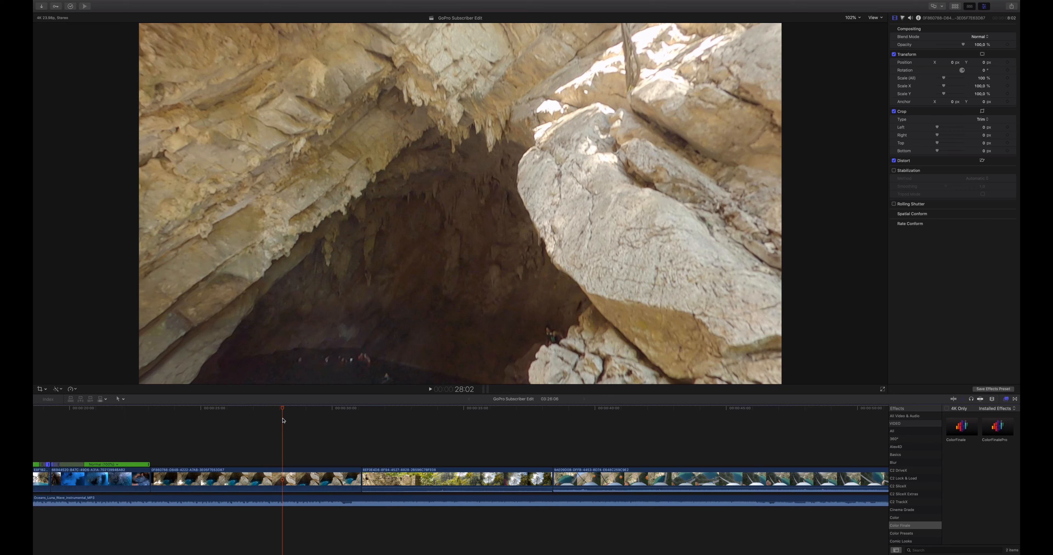
{"action": "left_click_drag", "start_coordinate": [284, 409], "coordinate": [244, 407]}
{"action": "key", "text": "alt+bracketleft"}
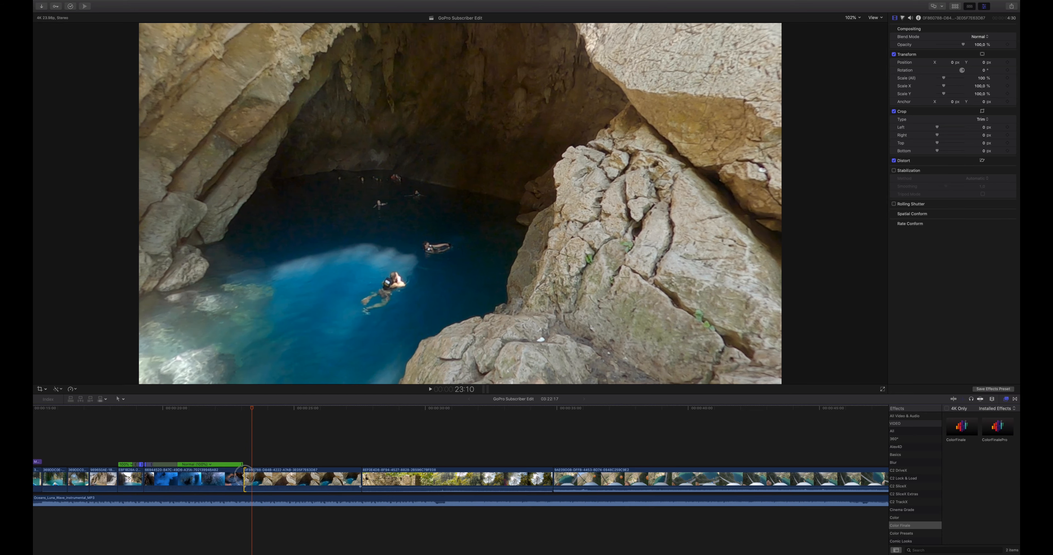
Extend the cave clip's start to an earlier frame and fine-tune the cut while playing it back
{"action": "left_click_drag", "start_coordinate": [245, 478], "coordinate": [210, 478]}
{"action": "key", "text": "space"}
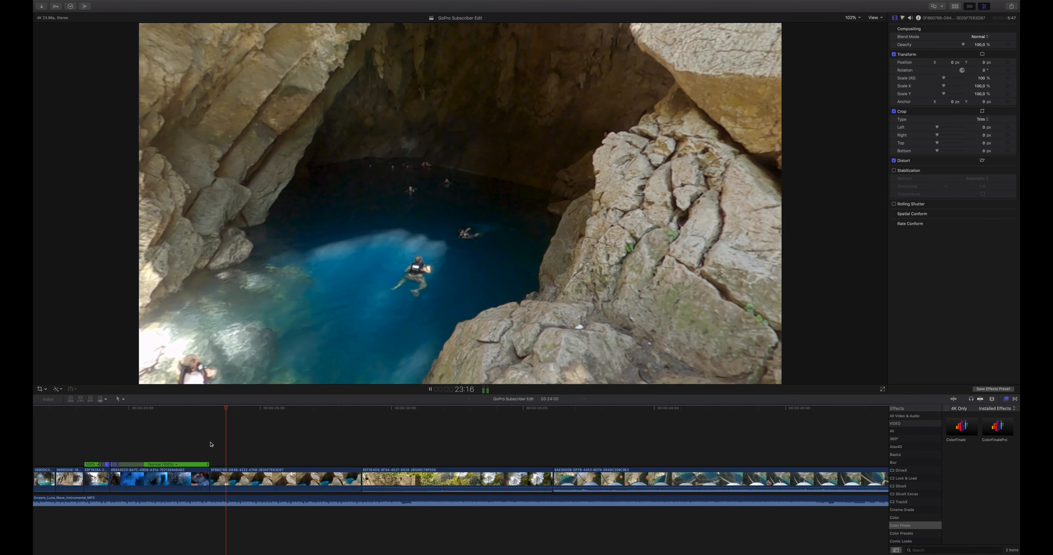
{"action": "left_click_drag", "start_coordinate": [209, 470], "coordinate": [213, 470]}
{"action": "key", "text": "space"}
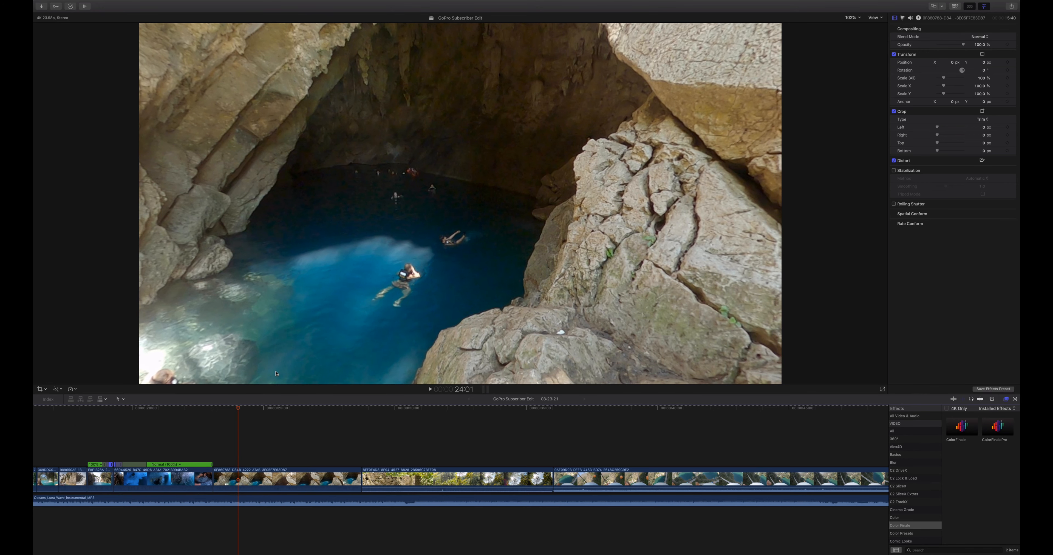
Split the cave clip into two speed segments at 23:22
{"action": "key", "text": "Left"}
{"action": "key", "text": "Left"}
{"action": "key", "text": "Left"}
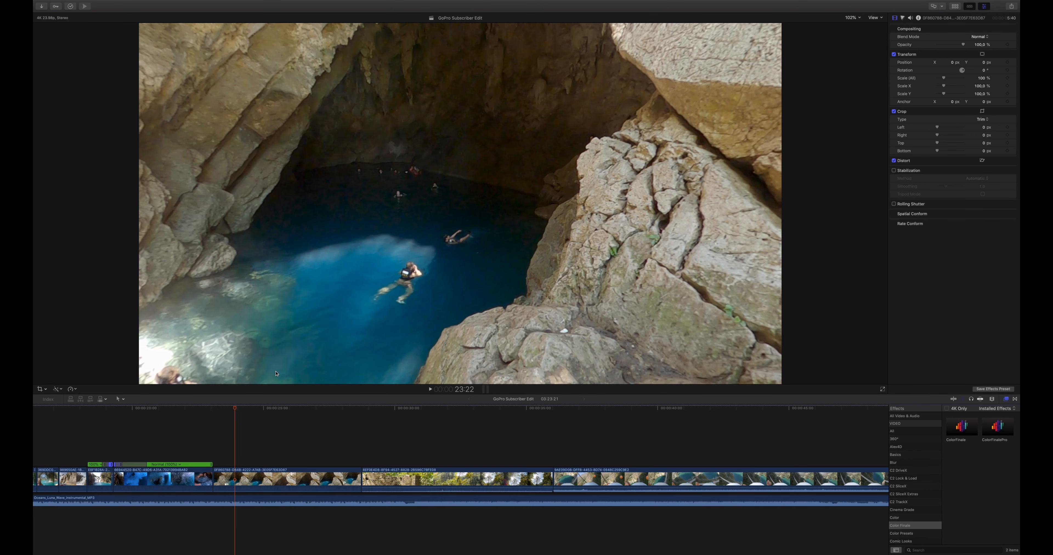
{"action": "left_click", "coordinate": [259, 481]}
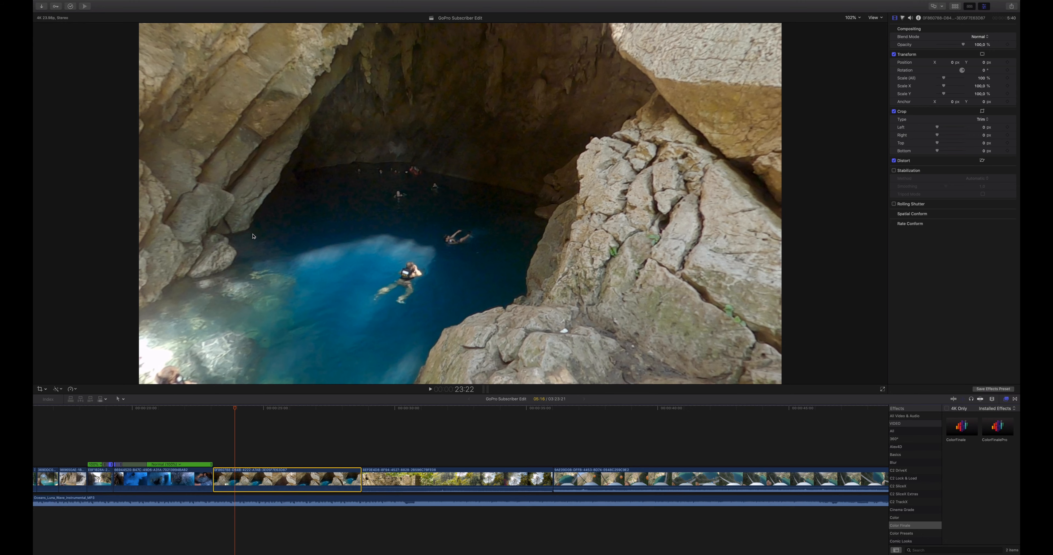
{"action": "key", "text": "super+r"}
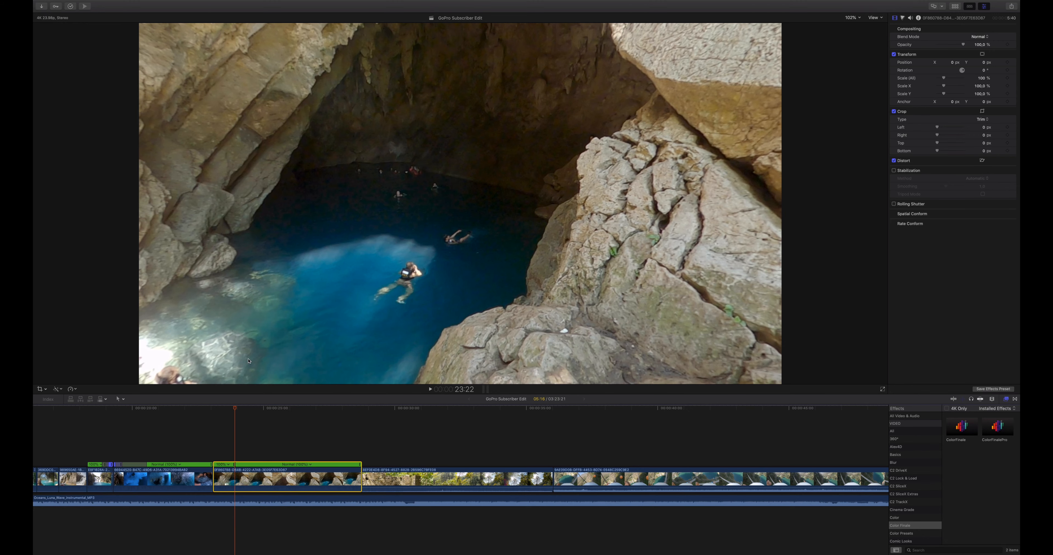
Trim the cave clip's end at the 25:20 playhead position and set its second speed segment to 500%
{"action": "left_click_drag", "start_coordinate": [237, 411], "coordinate": [285, 401]}
{"action": "key", "text": "alt+bracketright"}
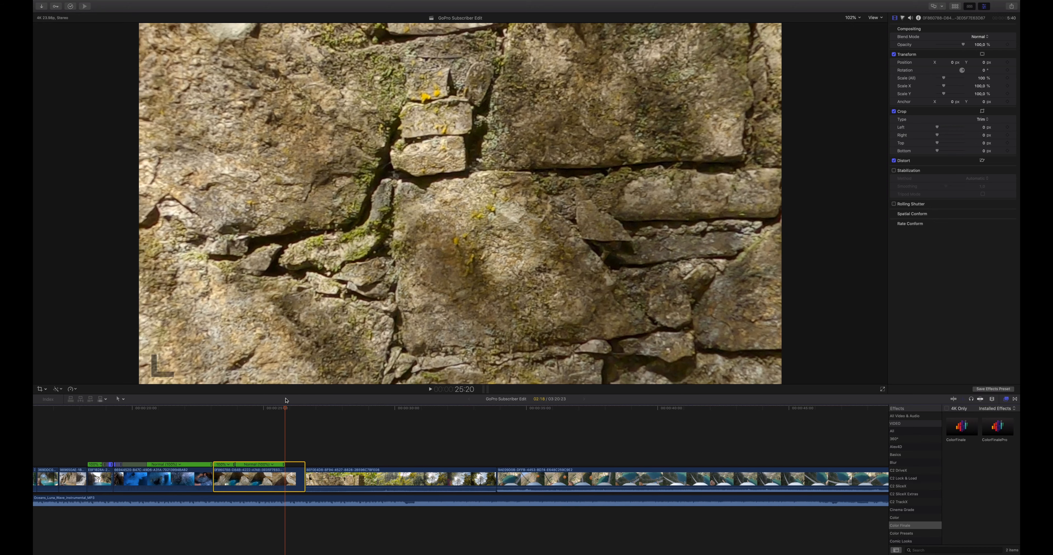
{"action": "double_click", "coordinate": [241, 464]}
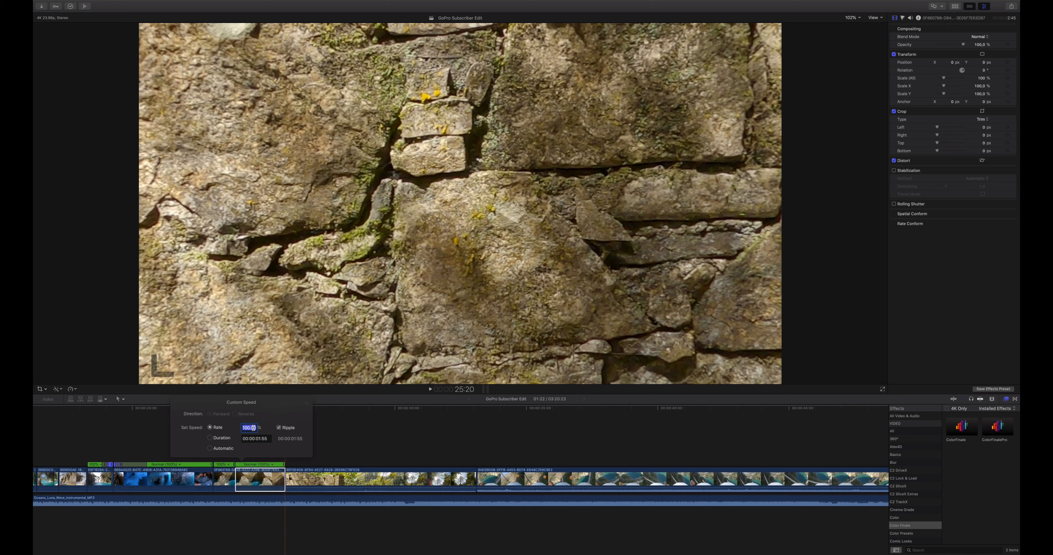
{"action": "key", "text": "Return"}
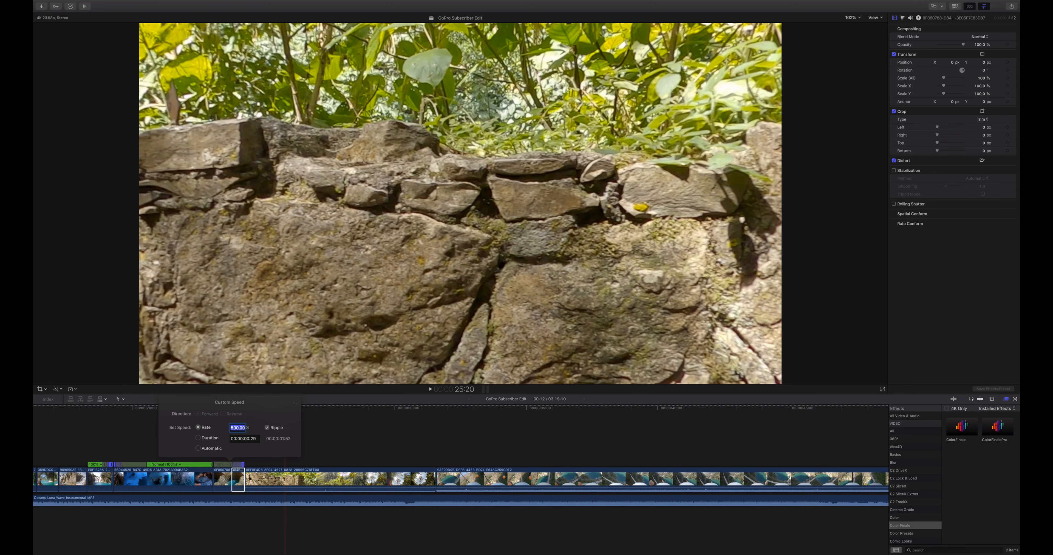
Try speed rates of 800% and 1000% on the cave clip's second segment
{"action": "key", "text": "Return"}
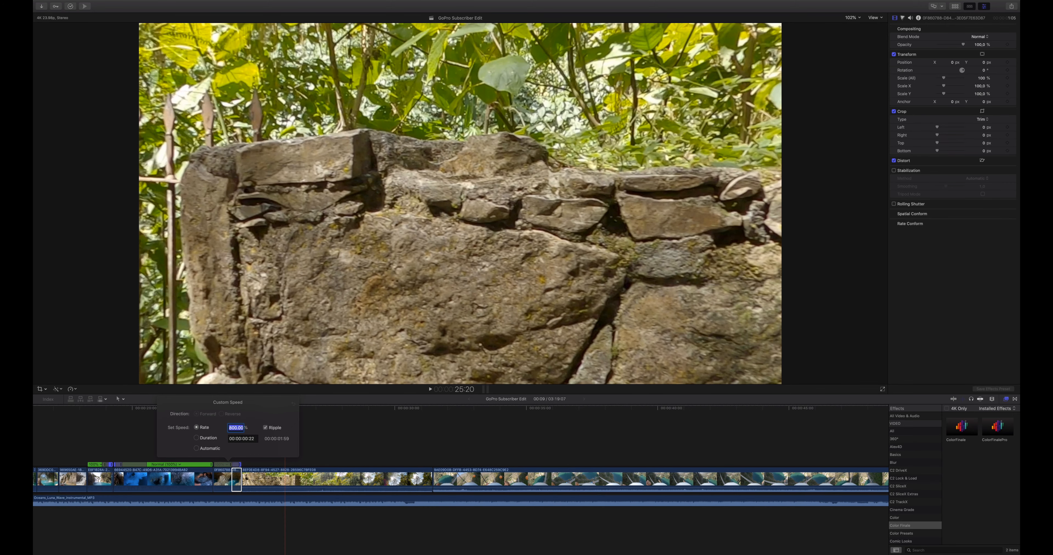
{"action": "type", "text": "1000"}
{"action": "key", "text": "Return"}
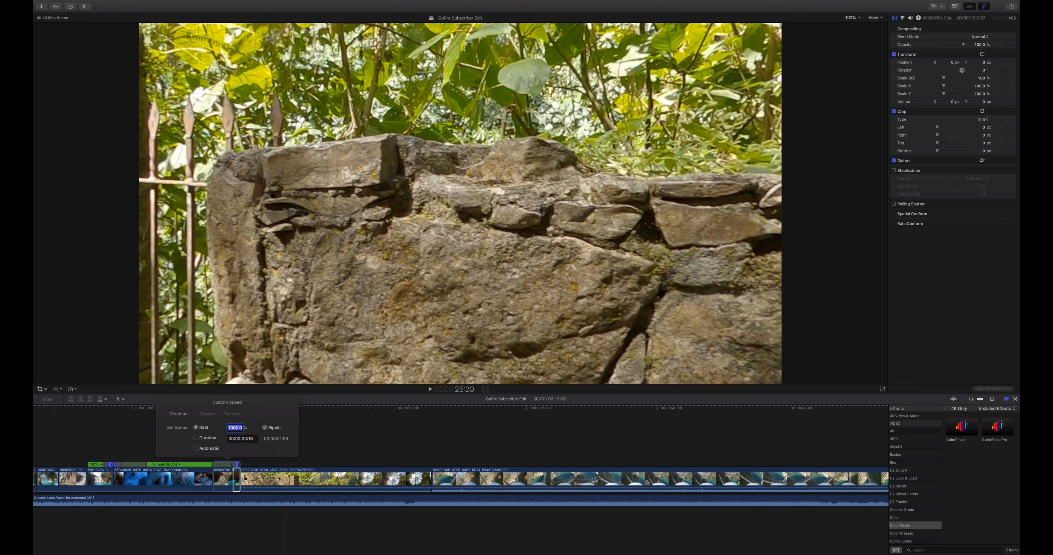
{"action": "left_click", "coordinate": [228, 438]}
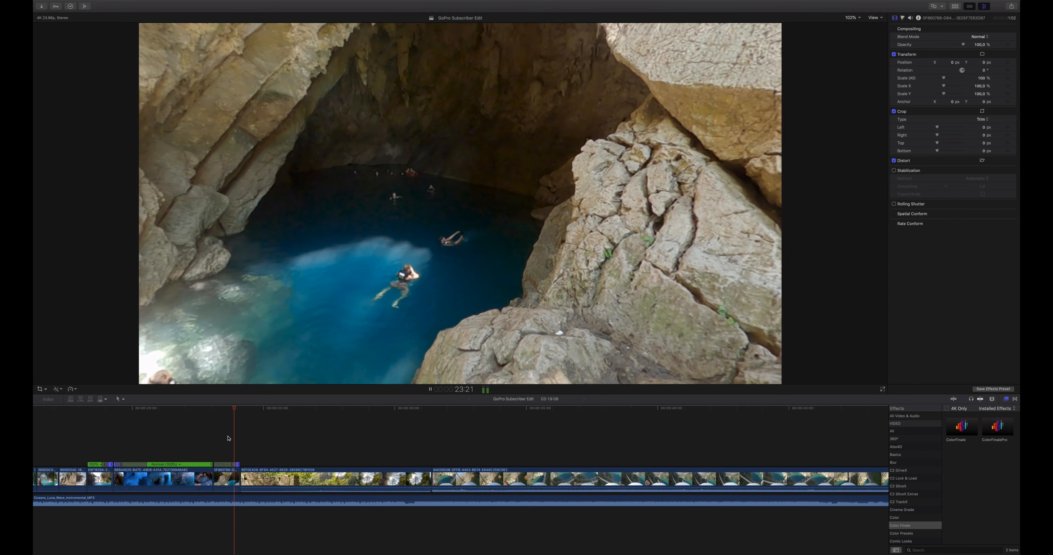
Play back the sped-up cave segment and undo the last two speed changes
{"action": "key", "text": "space"}
{"action": "key", "text": "space"}
{"action": "key", "text": "super+z"}
{"action": "key", "text": "space"}
{"action": "key", "text": "space"}
{"action": "key", "text": "super+z"}
{"action": "key", "text": "space"}
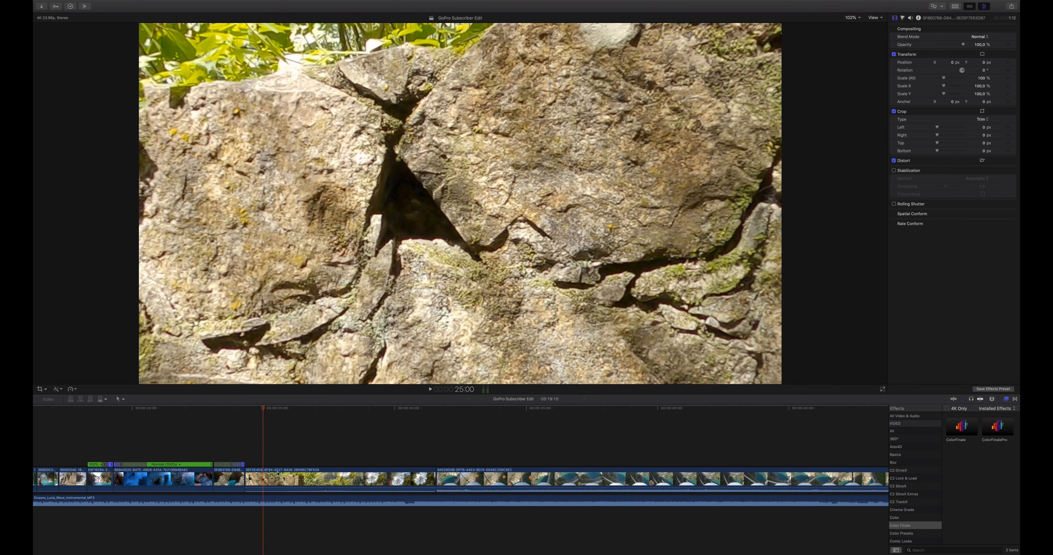
Trim the foliage clip to start at the fern-topped stone wall and end at the sunlit trees at 26:20
{"action": "left_click", "coordinate": [277, 472]}
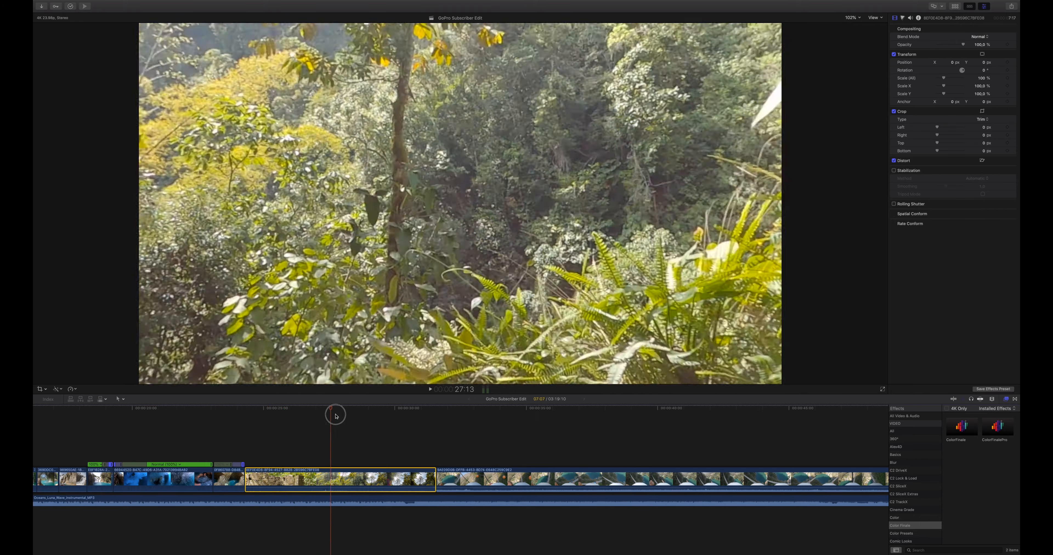
{"action": "mouse_move", "coordinate": [336, 417]}
{"action": "left_mouse_down"}
{"action": "mouse_move", "coordinate": [358, 420]}
{"action": "mouse_move", "coordinate": [328, 418]}
{"action": "left_mouse_up"}
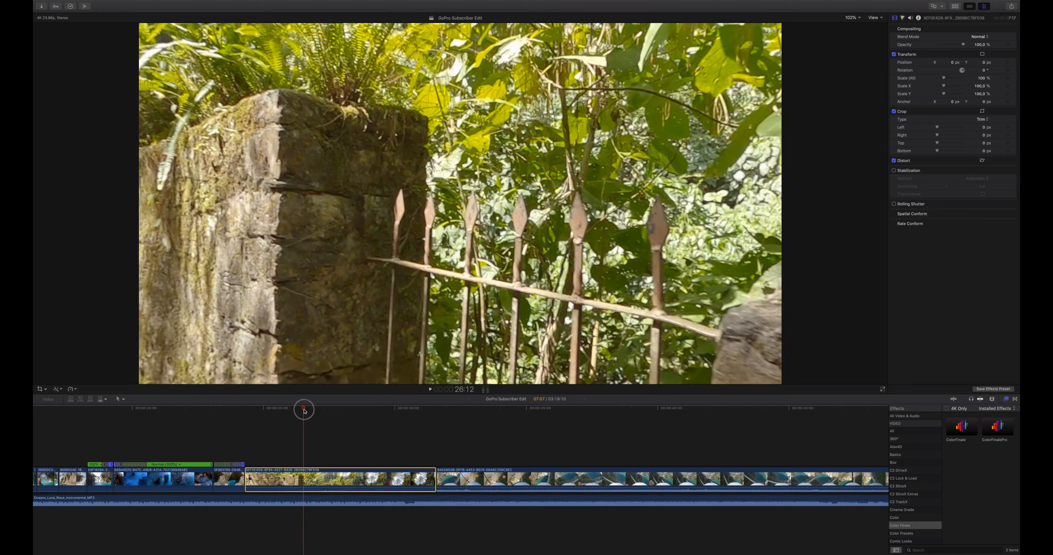
{"action": "key", "text": "alt+["}
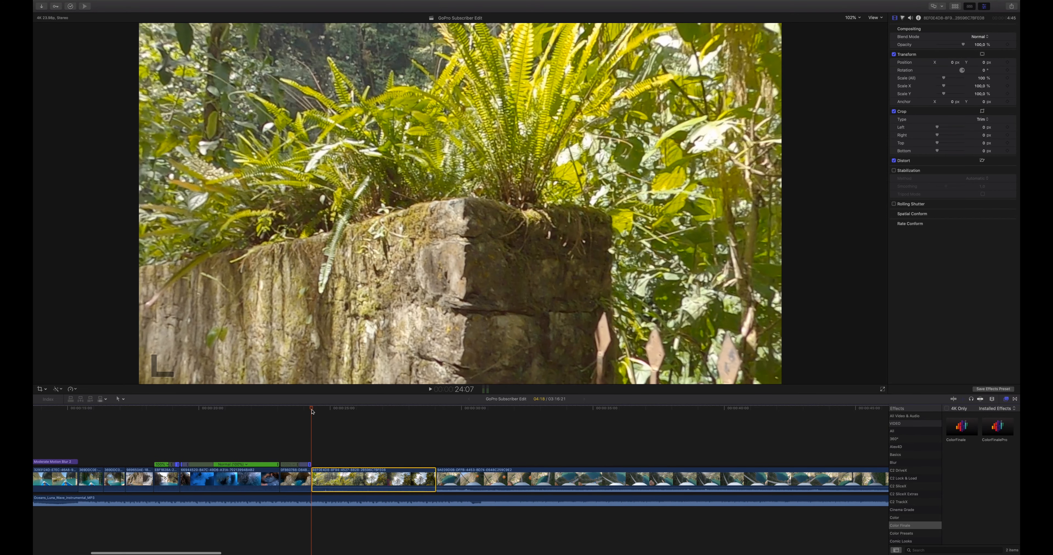
{"action": "left_click", "coordinate": [337, 408]}
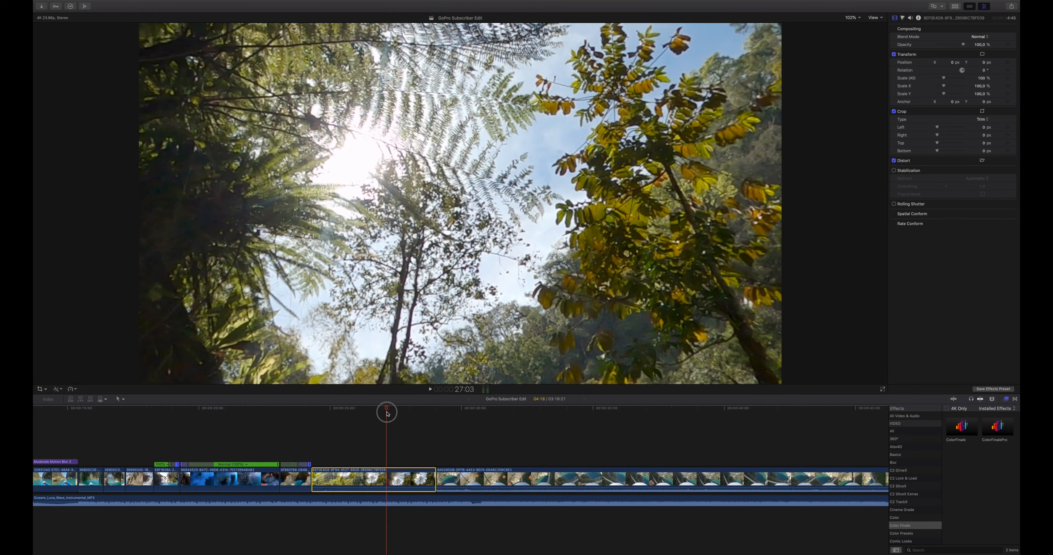
{"action": "mouse_move", "coordinate": [386, 414]}
{"action": "left_mouse_down"}
{"action": "mouse_move", "coordinate": [401, 413]}
{"action": "mouse_move", "coordinate": [386, 413]}
{"action": "left_mouse_up"}
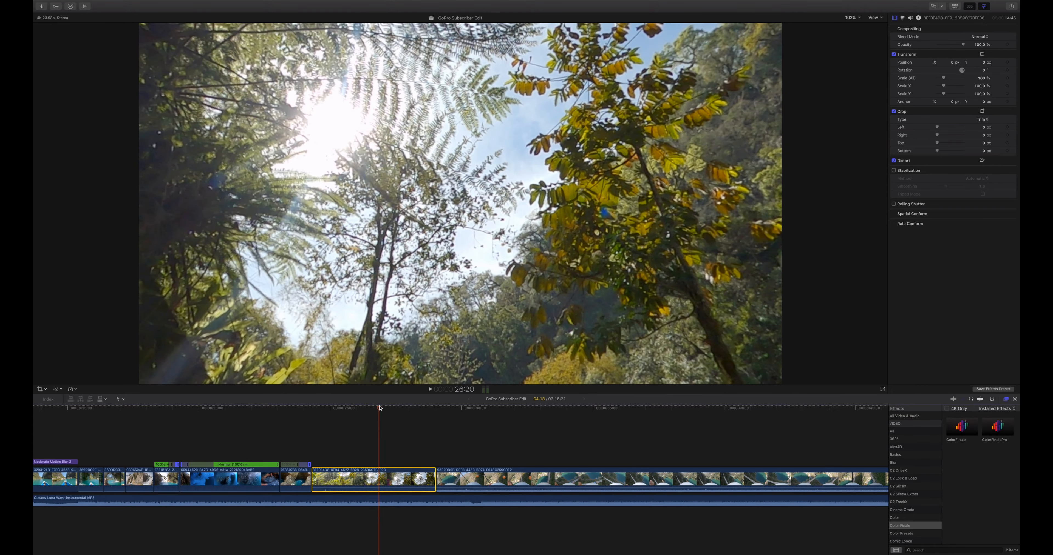
{"action": "key", "text": "alt+]"}
Play back the transition from the cave clip and extend the foliage clip's end by about half a second
{"action": "left_click", "coordinate": [296, 429]}
{"action": "left_click", "coordinate": [313, 444]}
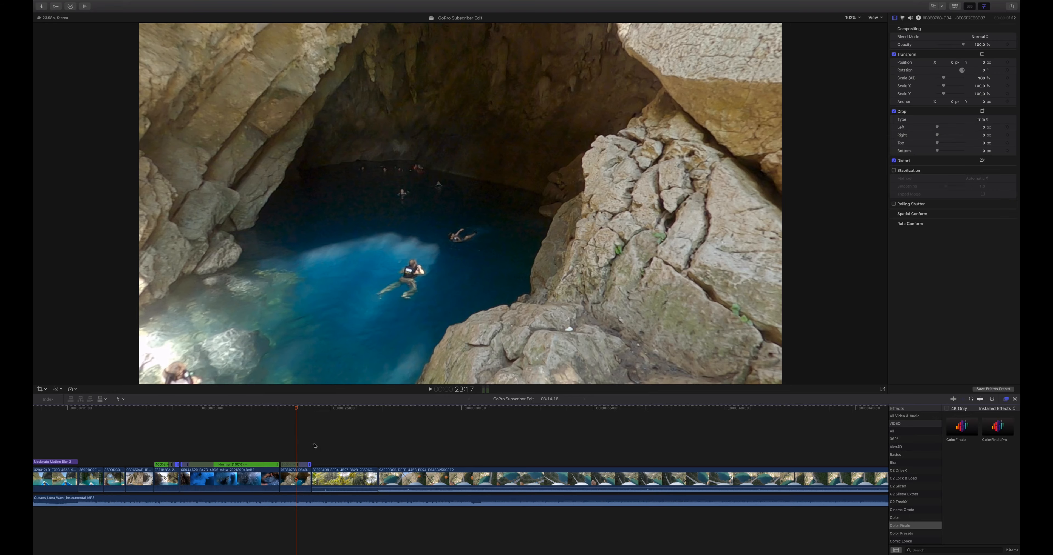
{"action": "left_click", "coordinate": [298, 442]}
{"action": "key", "text": "space"}
{"action": "key", "text": "space"}
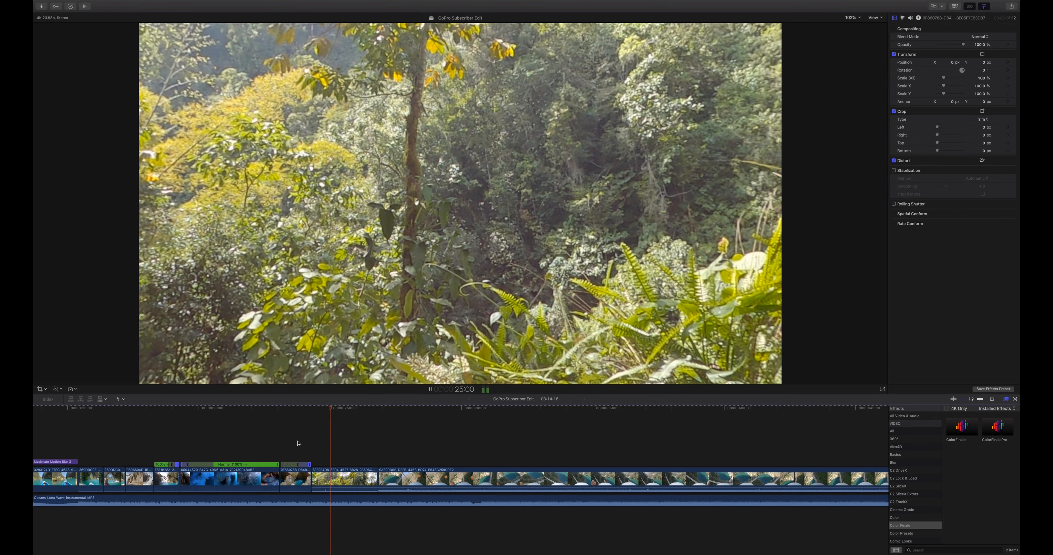
{"action": "left_click_drag", "start_coordinate": [336, 487], "coordinate": [334, 497]}
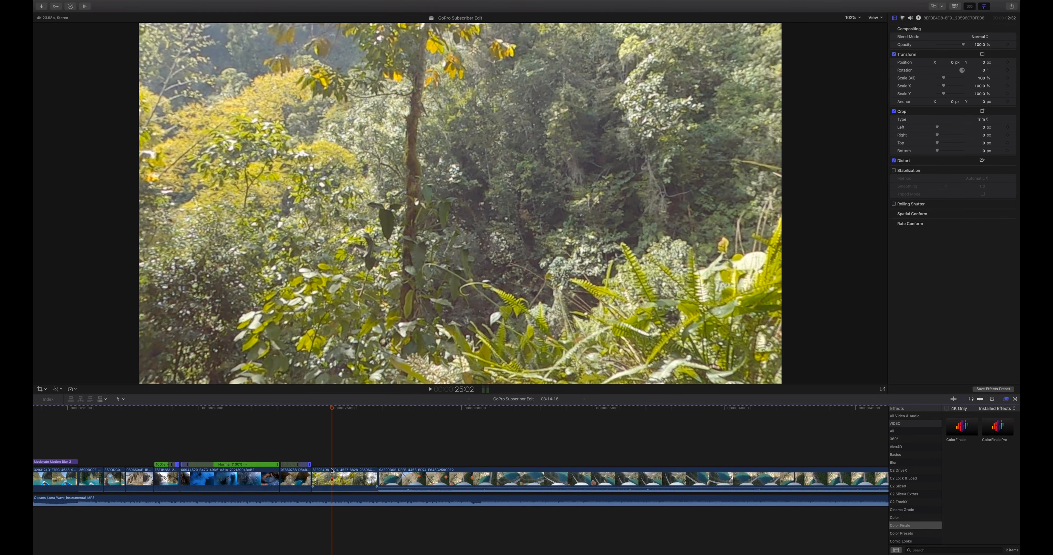
{"action": "left_click_drag", "start_coordinate": [331, 410], "coordinate": [360, 421]}
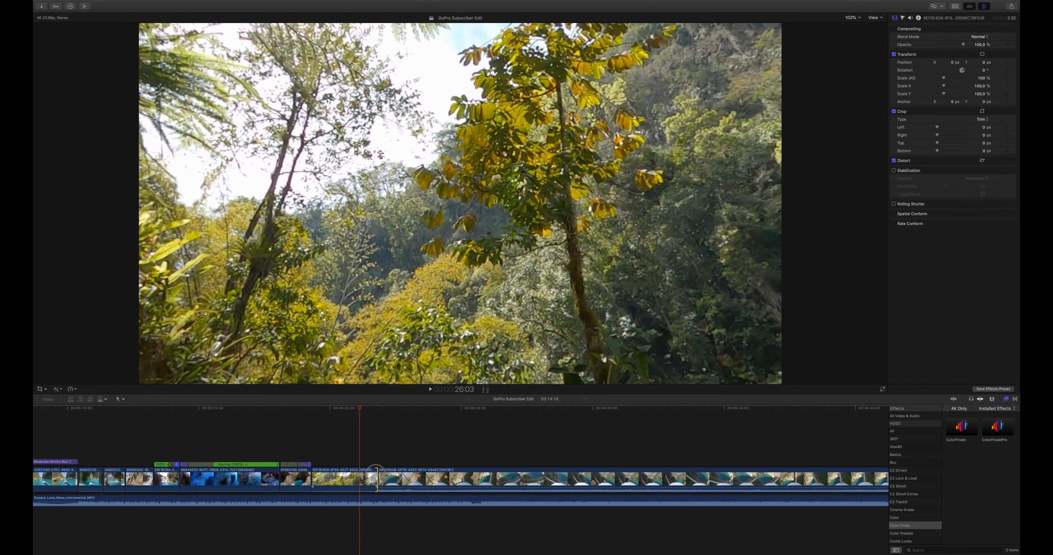
{"action": "left_click_drag", "start_coordinate": [373, 475], "coordinate": [387, 477]}
Split the foliage clip's speed at 26:15, set the first segment to 1000%, and play back the result
{"action": "left_click_drag", "start_coordinate": [360, 411], "coordinate": [374, 411]}
{"action": "left_click", "coordinate": [347, 485]}
{"action": "key", "text": "shift+b"}
{"action": "left_click", "coordinate": [358, 466]}
{"action": "key", "text": "ctrl+alt+r"}
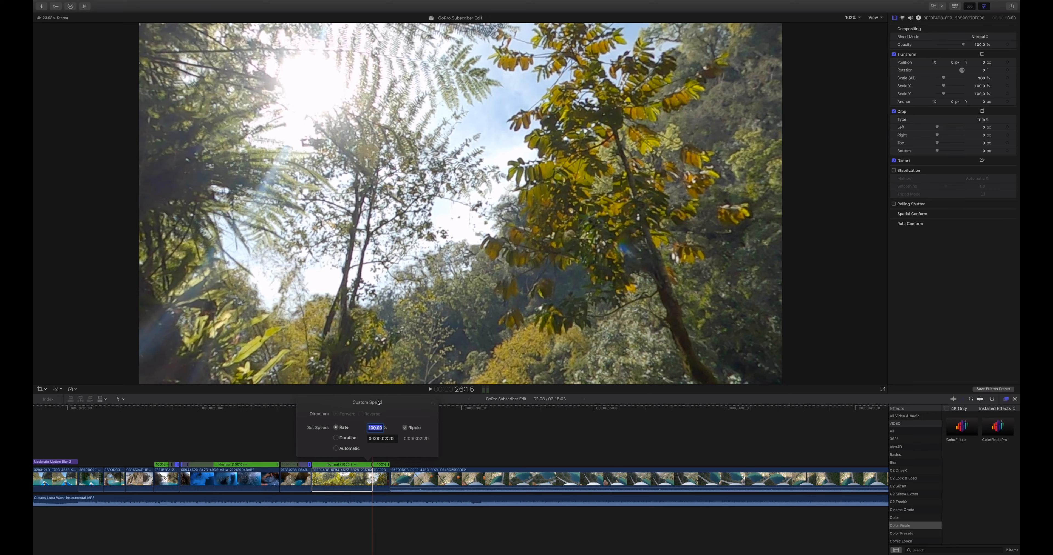
{"action": "key", "text": "Return"}
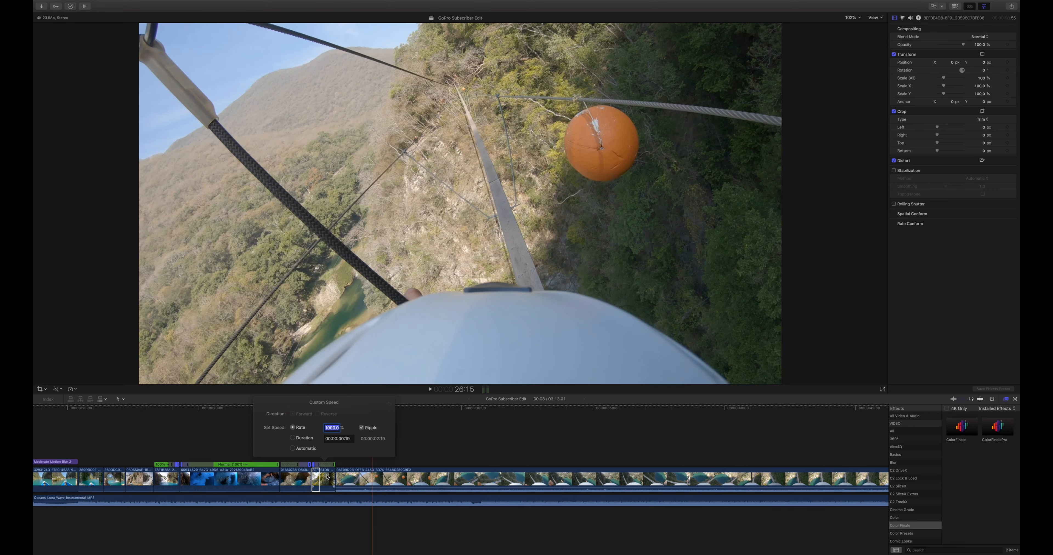
{"action": "left_click", "coordinate": [305, 445]}
{"action": "key", "text": "space"}
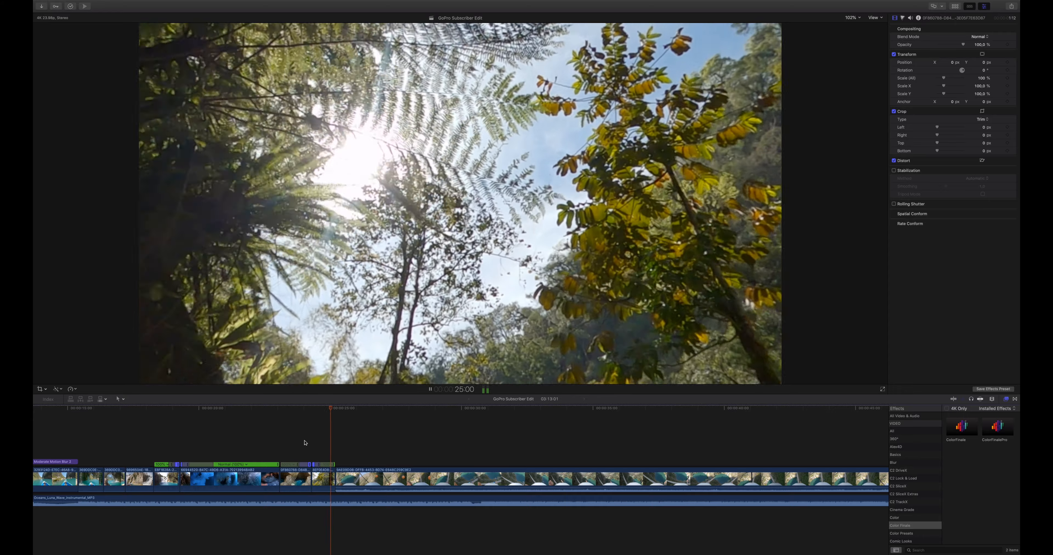
{"action": "left_click", "coordinate": [296, 442]}
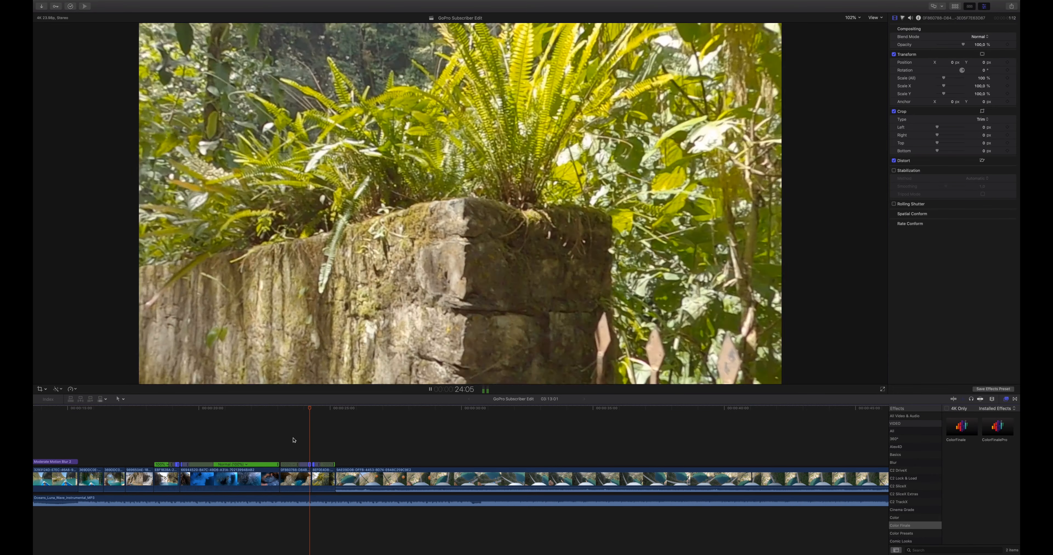
Play back the retimed foliage clip and undo its last speed change
{"action": "key", "text": "space"}
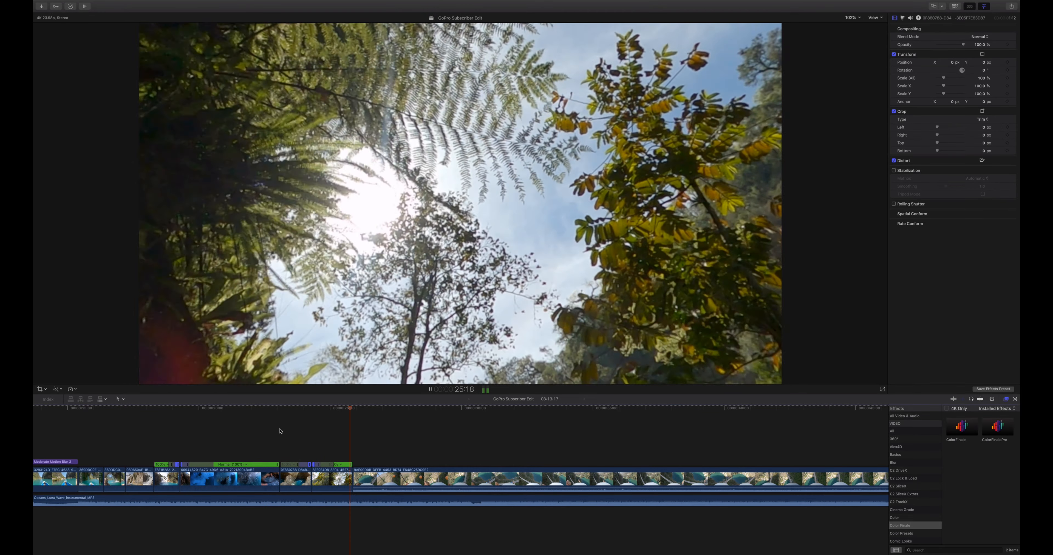
{"action": "key", "text": "space"}
{"action": "key", "text": "super+z"}
Slow down the foliage clip's last speed segment with a custom rate and play it through into the zip-line shot
{"action": "key", "text": "super+equal"}
{"action": "left_click", "coordinate": [350, 467]}
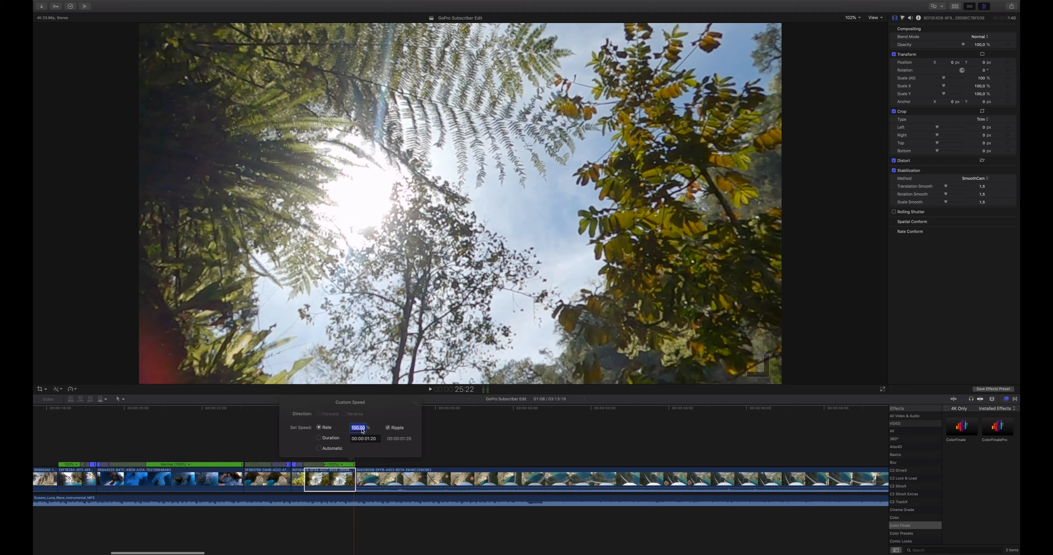
{"action": "key", "text": "Return"}
{"action": "left_click", "coordinate": [329, 478]}
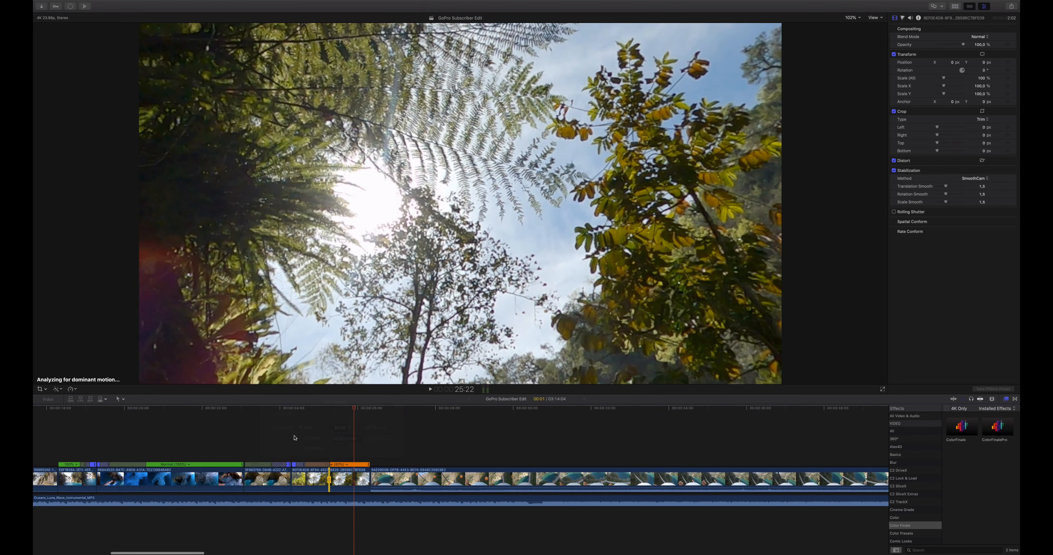
{"action": "left_click", "coordinate": [290, 434]}
{"action": "key", "text": "space"}
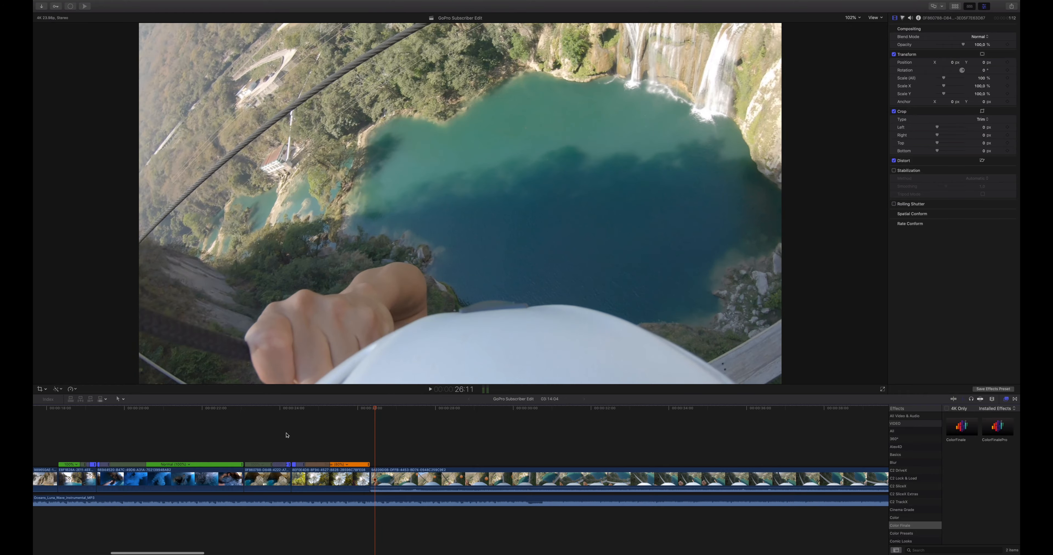
{"action": "left_click", "coordinate": [288, 435]}
{"action": "key", "text": "space"}
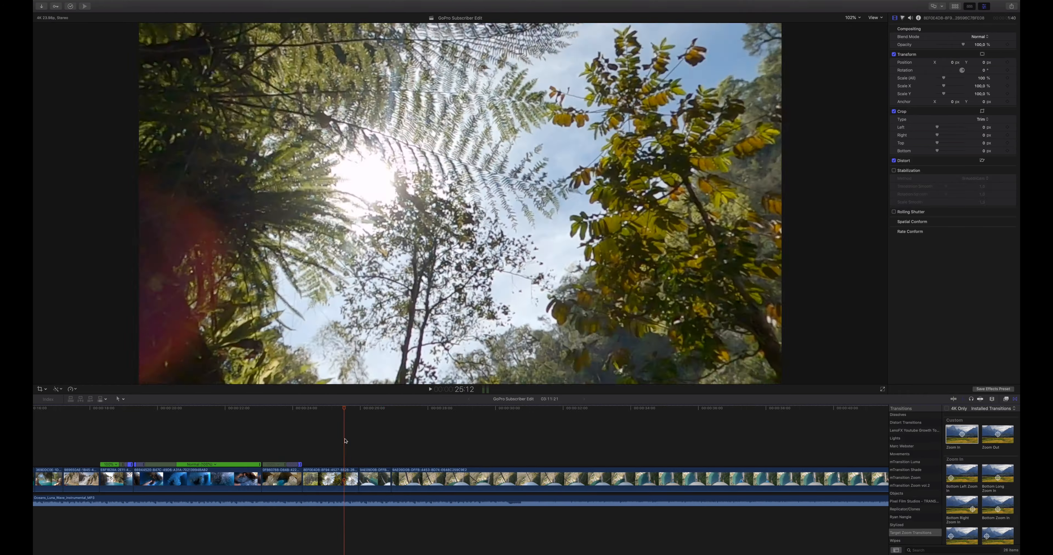
Trim the end of the long zip-line clip at 35:01, just before the wooden staircase clip
{"action": "left_click", "coordinate": [546, 407]}
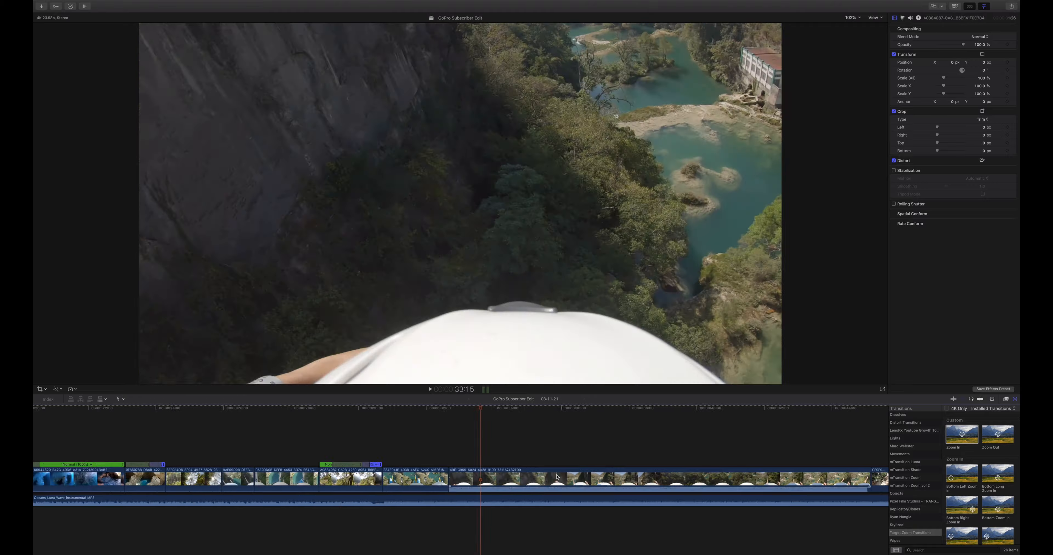
{"action": "left_click", "coordinate": [344, 408]}
{"action": "left_click_drag", "start_coordinate": [350, 409], "coordinate": [365, 410]}
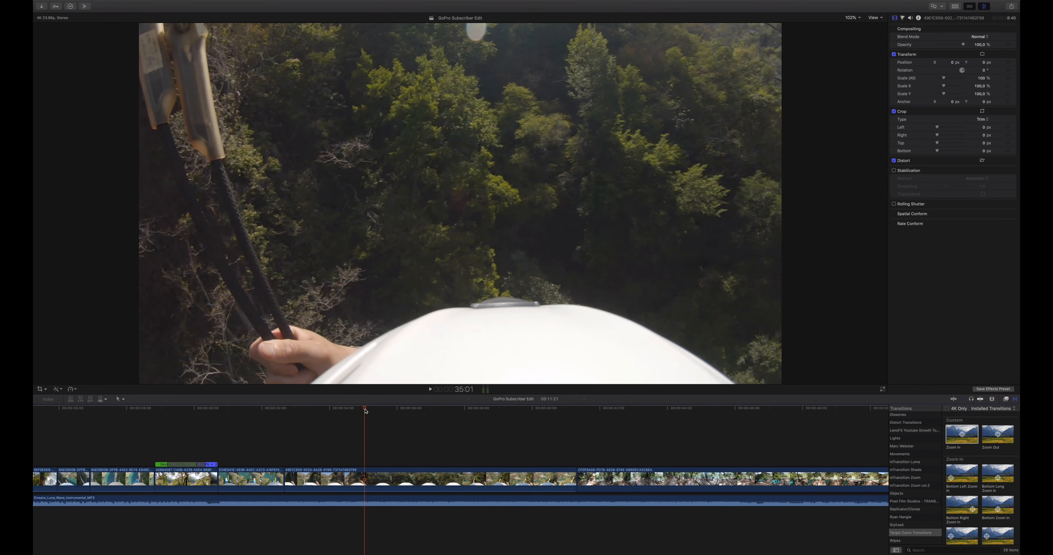
{"action": "key", "text": "alt+]"}
{"action": "scroll", "coordinate": [335, 439], "scroll_direction": "left", "scroll_amount": 3}
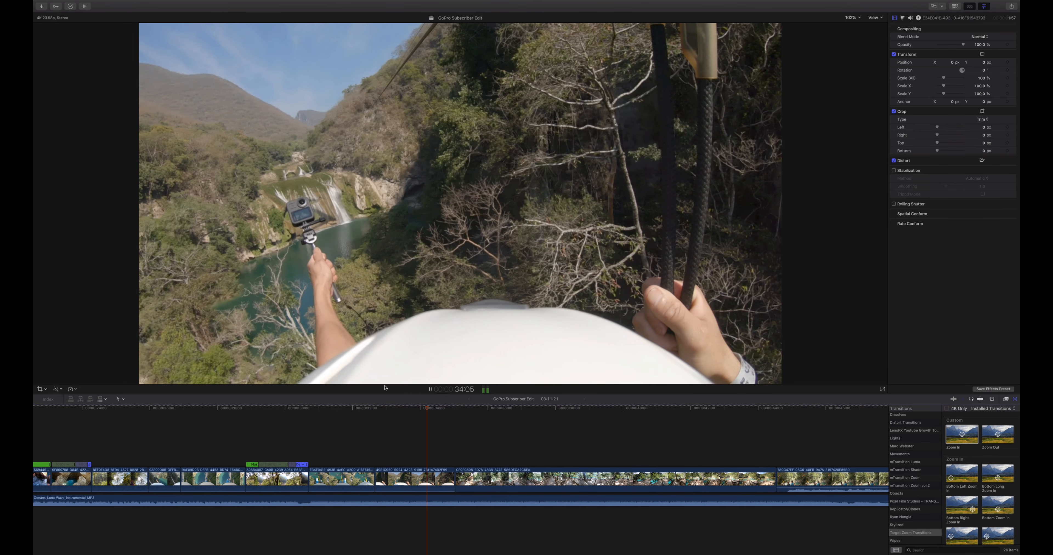
Split the zip-line clip's speed at 34:06, set the last segment to 400%, and play back the join into the staircase clip
{"action": "key", "text": "Left"}
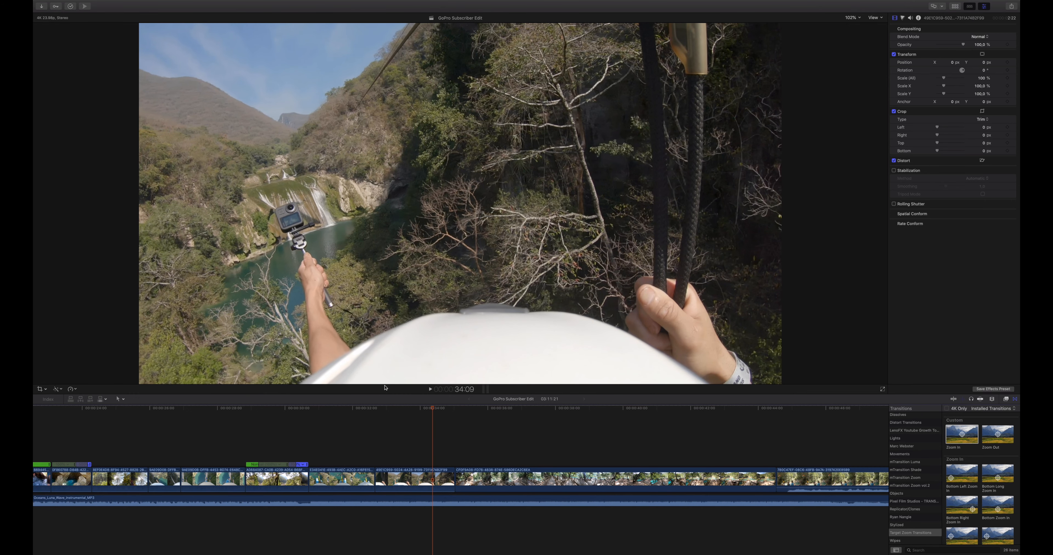
{"action": "key", "text": "Left"}
{"action": "key", "text": "Left"}
{"action": "key", "text": "Left"}
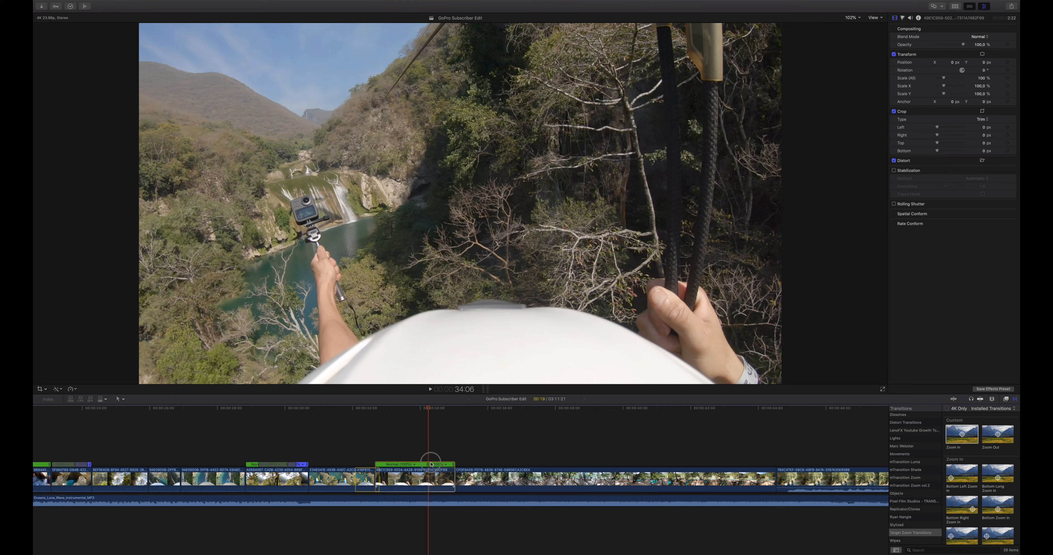
{"action": "left_click", "coordinate": [431, 465]}
{"action": "key", "text": "ctrl+alt+r"}
{"action": "type", "text": "400"}
{"action": "key", "text": "Return"}
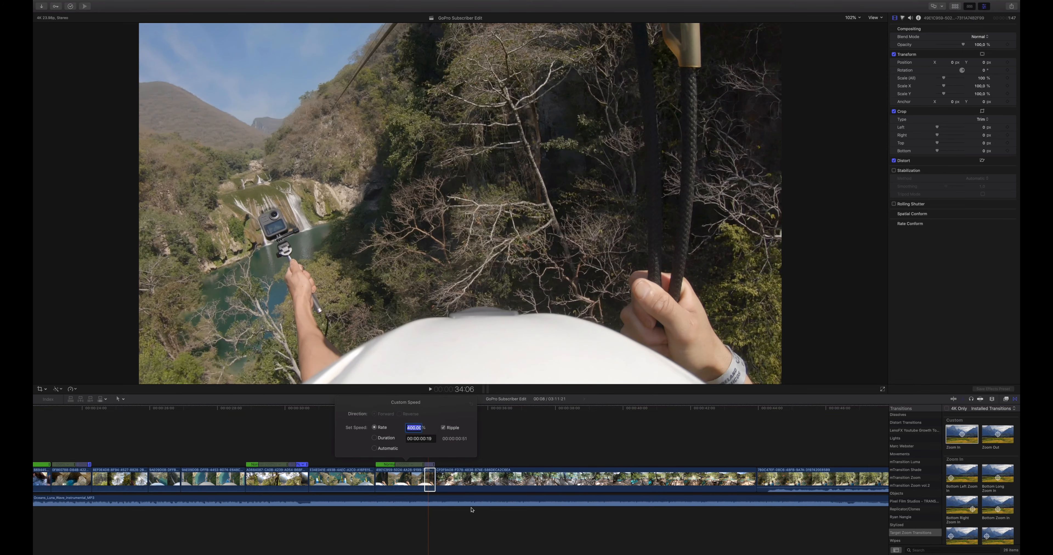
{"action": "left_click", "coordinate": [458, 486]}
{"action": "left_click", "coordinate": [415, 434]}
{"action": "key", "text": "space"}
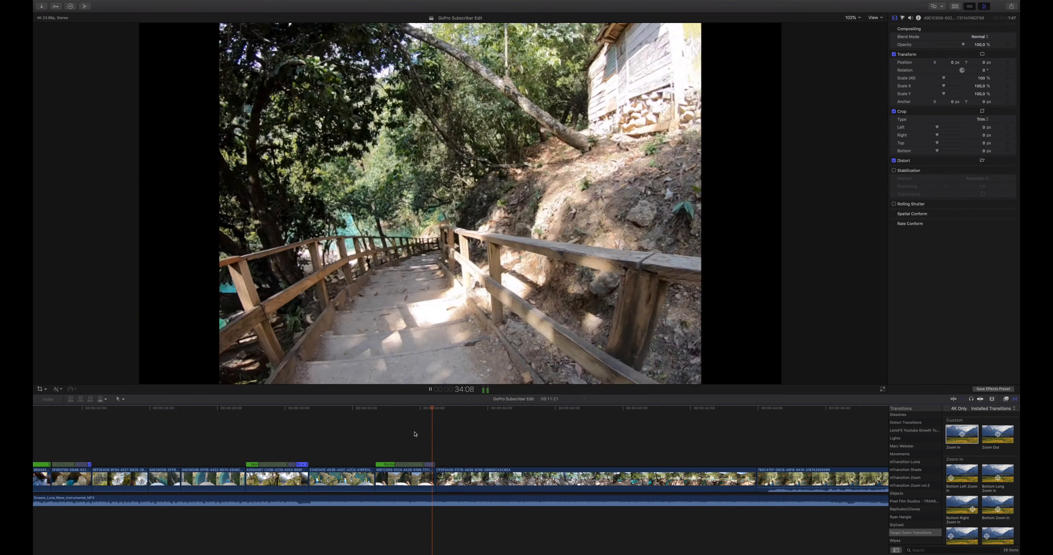
{"action": "key", "text": "space"}
Trim the start of the staircase clip so it begins on the fenced path beside the turquoise river
{"action": "left_click", "coordinate": [487, 480]}
{"action": "left_click_drag", "start_coordinate": [462, 412], "coordinate": [629, 417]}
{"action": "key", "text": "alt+bracketleft"}
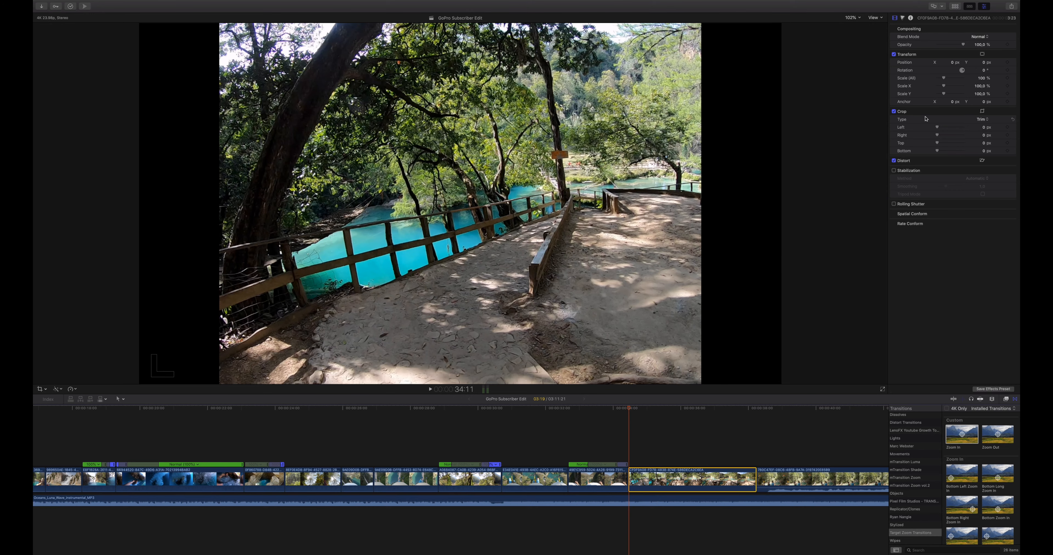
Add the Pan Right 2 transition layer from Smooth Transition Layers above the start of the river path clip and play it back
{"action": "left_click", "coordinate": [954, 6]}
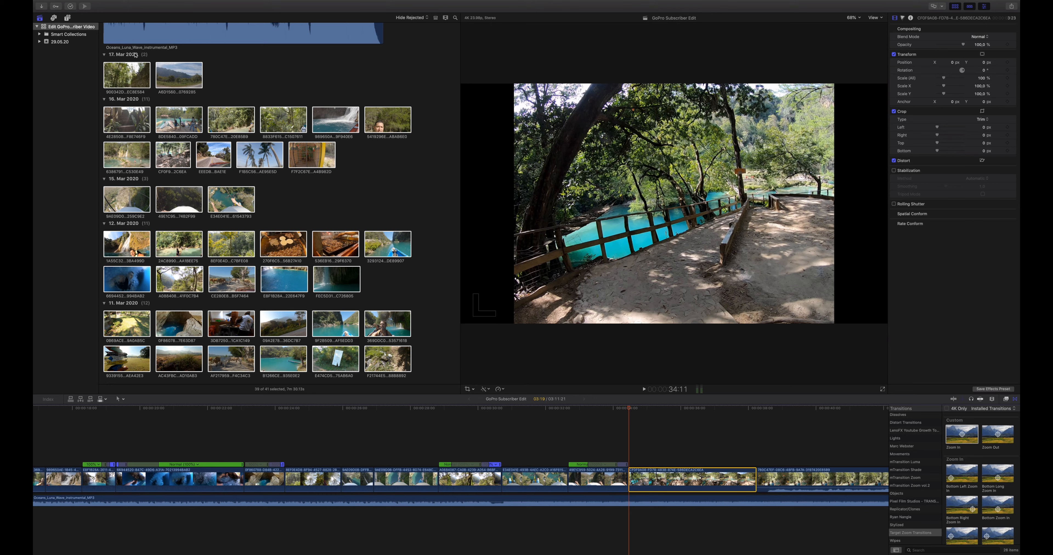
{"action": "left_click", "coordinate": [68, 18]}
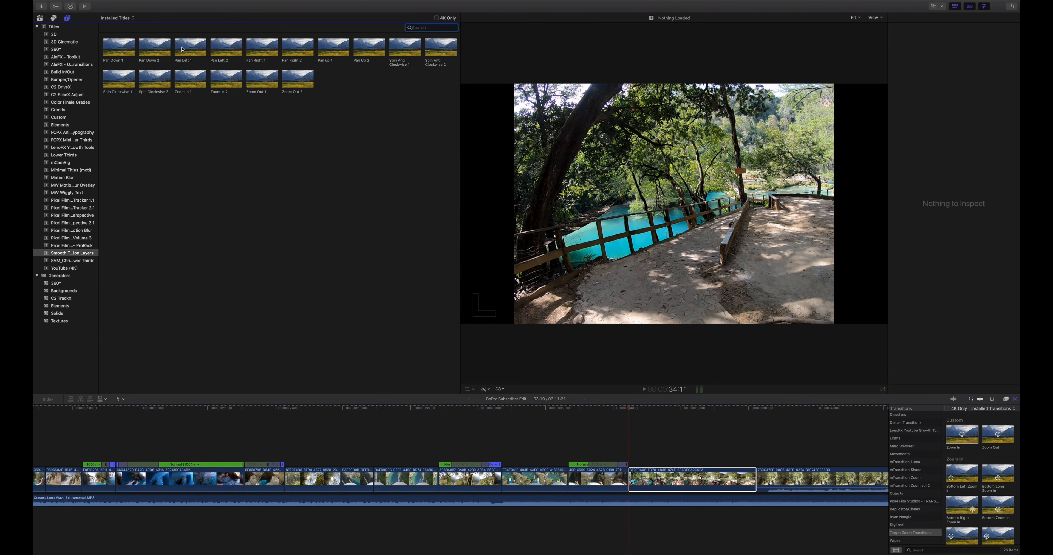
{"action": "left_click_drag", "start_coordinate": [295, 49], "coordinate": [631, 462]}
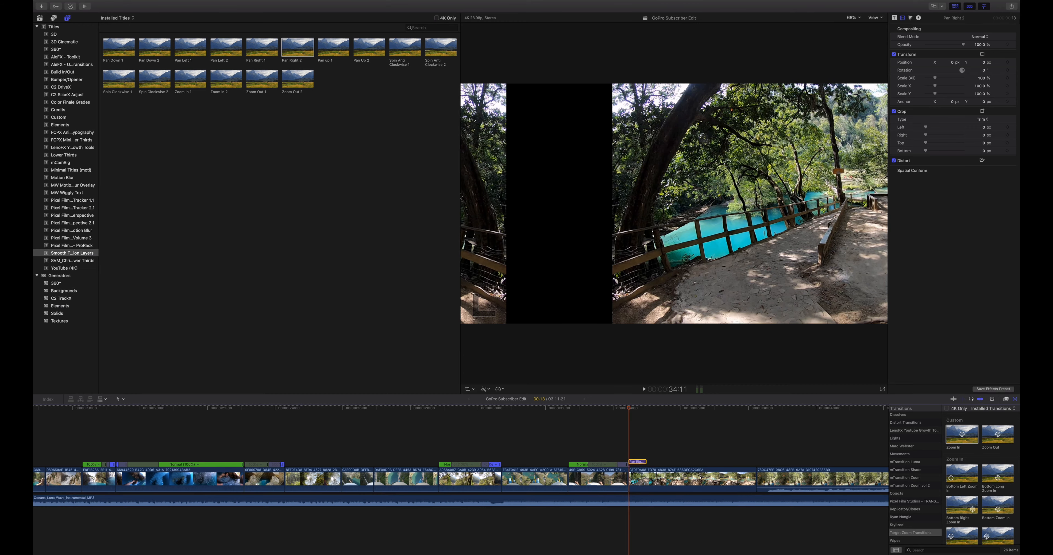
{"action": "left_click", "coordinate": [955, 9]}
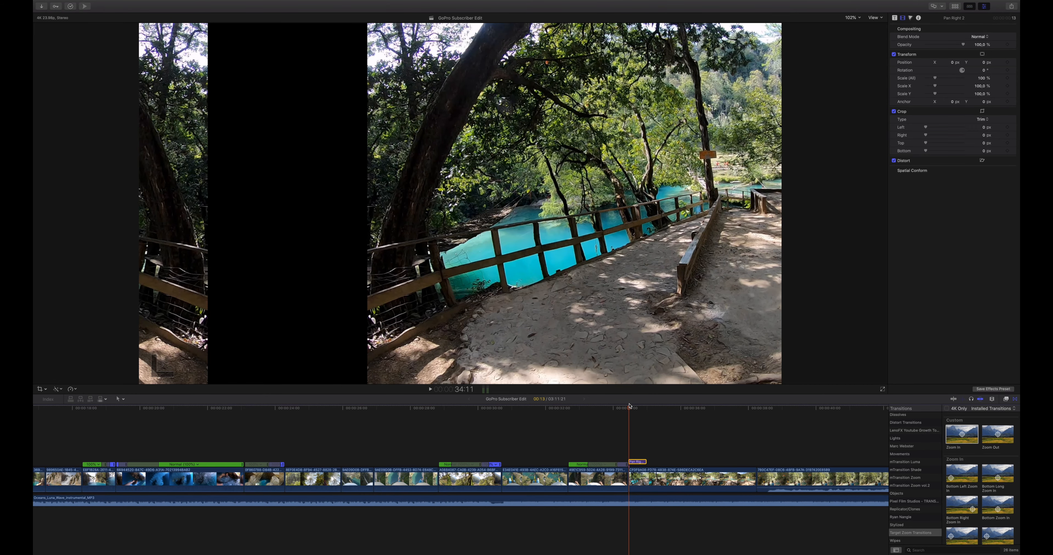
{"action": "left_click", "coordinate": [598, 418]}
{"action": "key", "text": "space"}
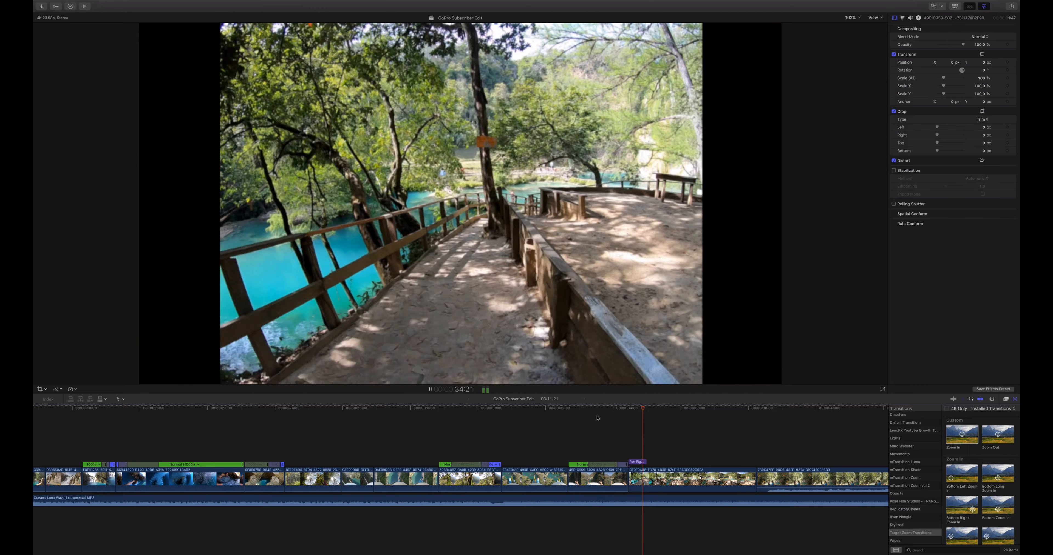
{"action": "key", "text": "space"}
Scale the river path clip to 134% so it fills the frame and play back the pan transition
{"action": "left_click", "coordinate": [670, 472]}
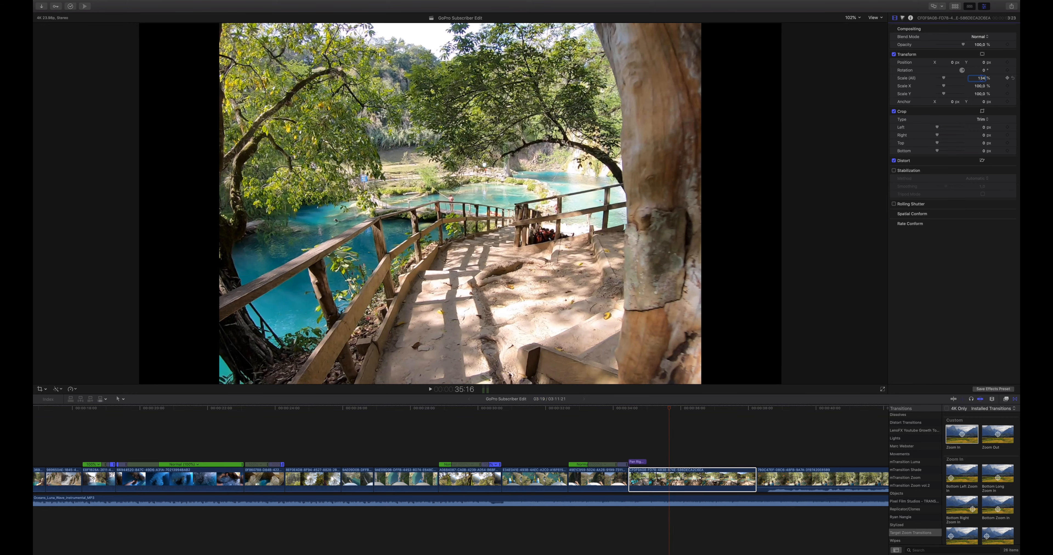
{"action": "key", "text": "Return"}
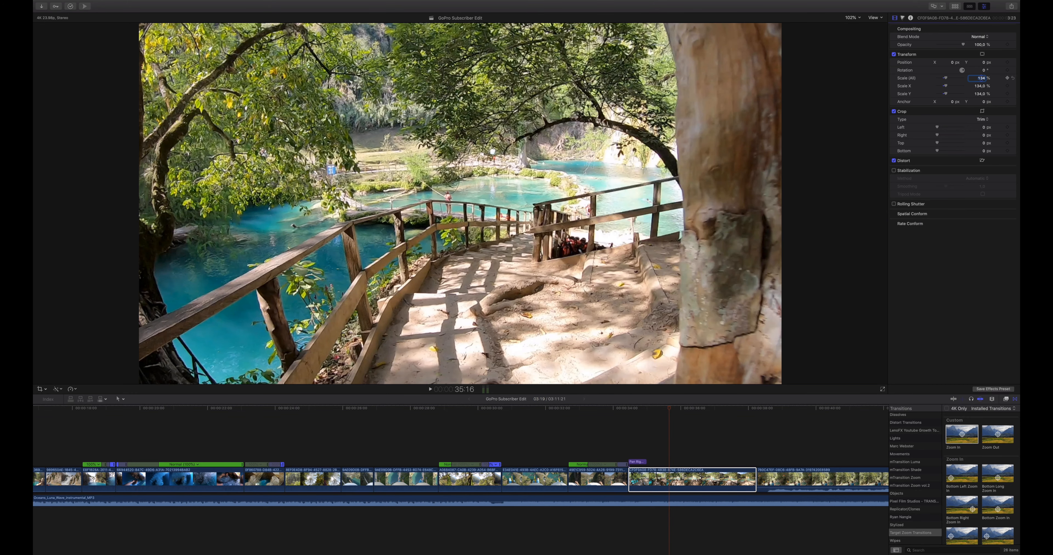
{"action": "left_click", "coordinate": [619, 425]}
{"action": "key", "text": "space"}
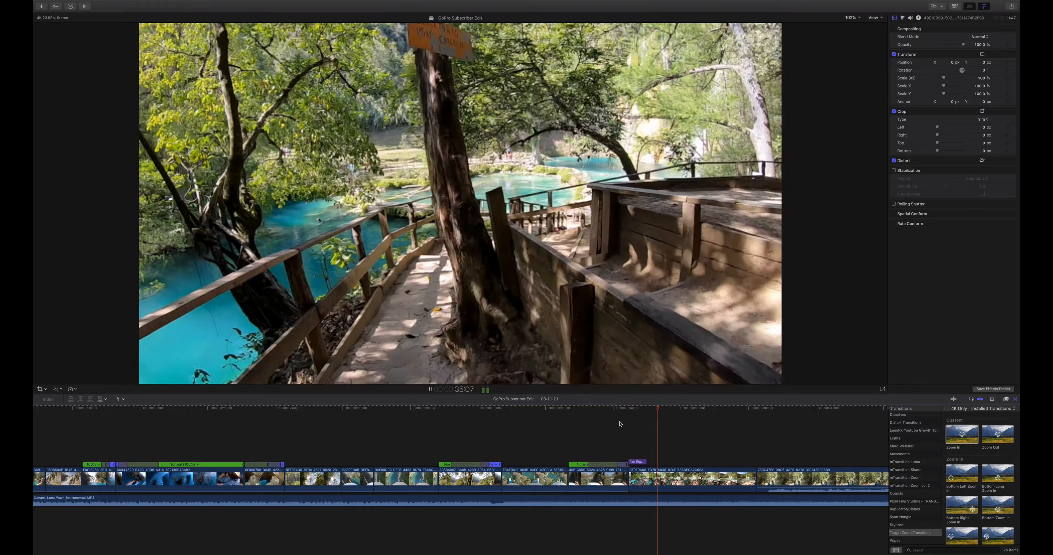
{"action": "key", "text": "space"}
{"action": "key", "text": "space"}
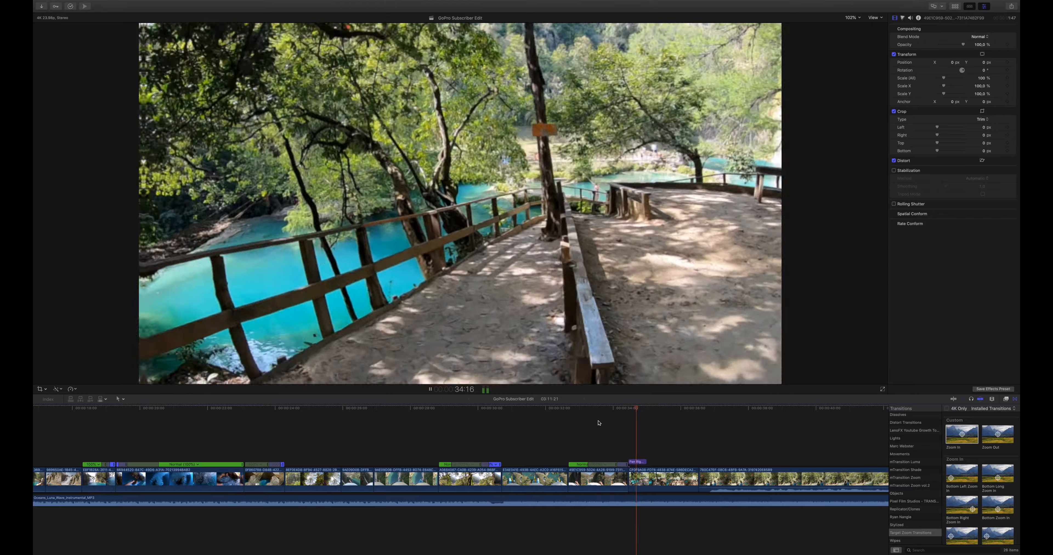
{"action": "key", "text": "l"}
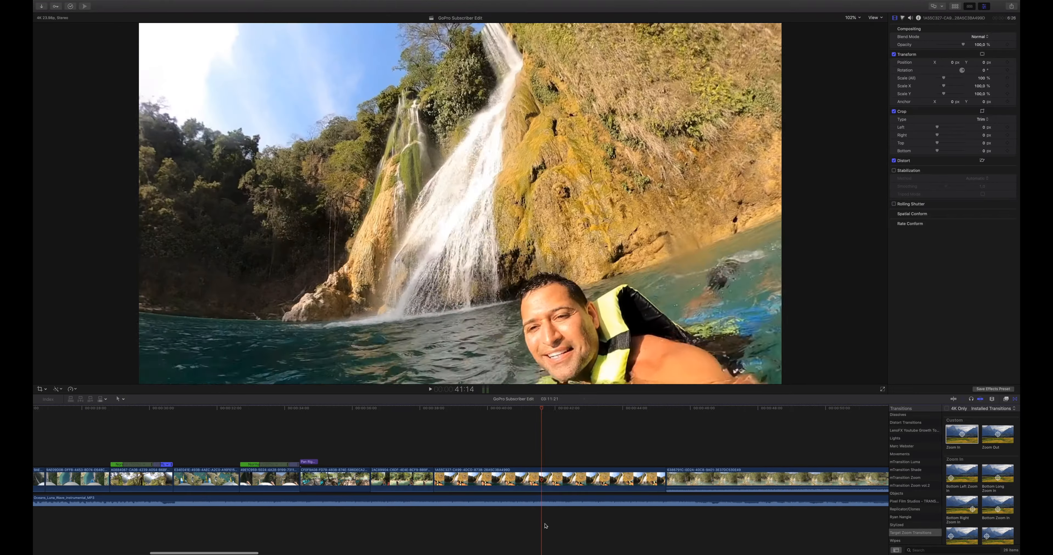
Move the waterfall lagoon clip ahead of the clip of the swimmer in the life vest
{"action": "left_click", "coordinate": [656, 468]}
{"action": "left_click_drag", "start_coordinate": [656, 469], "coordinate": [665, 502]}
{"action": "left_click_drag", "start_coordinate": [711, 412], "coordinate": [608, 416]}
{"action": "scroll", "coordinate": [608, 417], "scroll_direction": "left", "scroll_amount": 5}
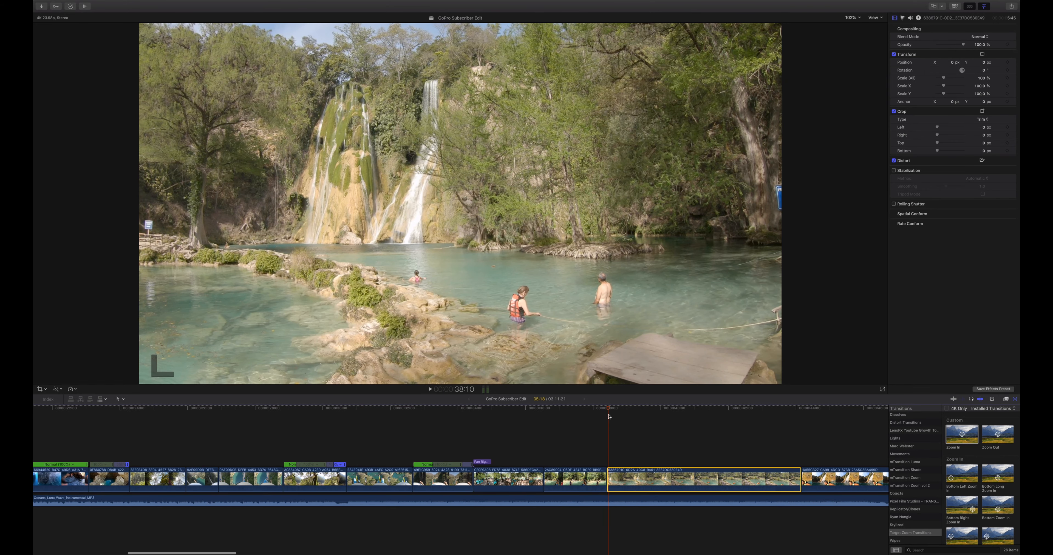
Play back the lagoon clip and trim its end at 39:09
{"action": "left_click", "coordinate": [594, 420]}
{"action": "key", "text": "space"}
{"action": "scroll", "coordinate": [594, 419], "scroll_direction": "right", "scroll_amount": 2}
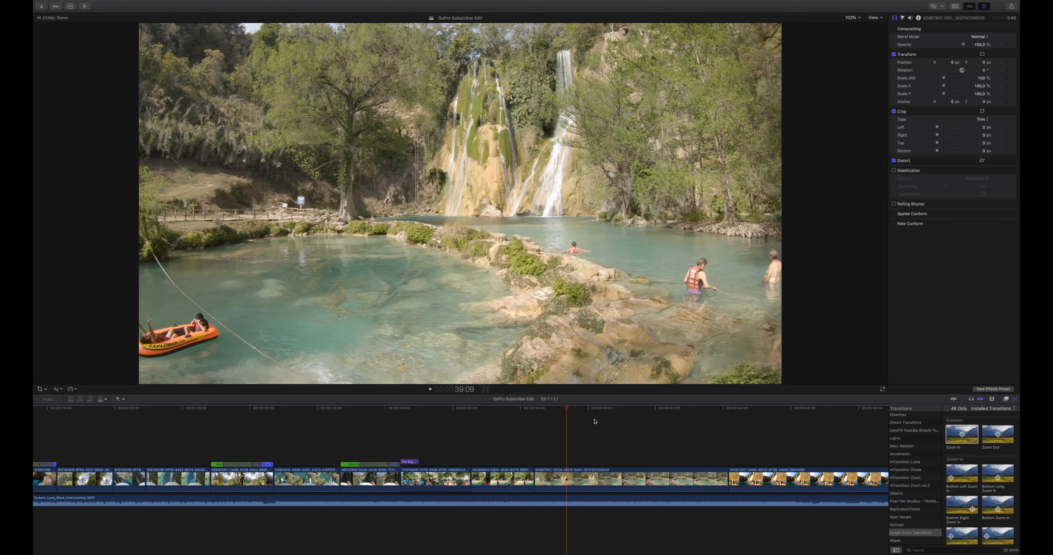
{"action": "key", "text": "alt+]"}
Trim the start of the waterfall swimmer clip at 43:19, closing the gap, and its end at 40:09
{"action": "scroll", "coordinate": [593, 449], "scroll_direction": "right", "scroll_amount": 4}
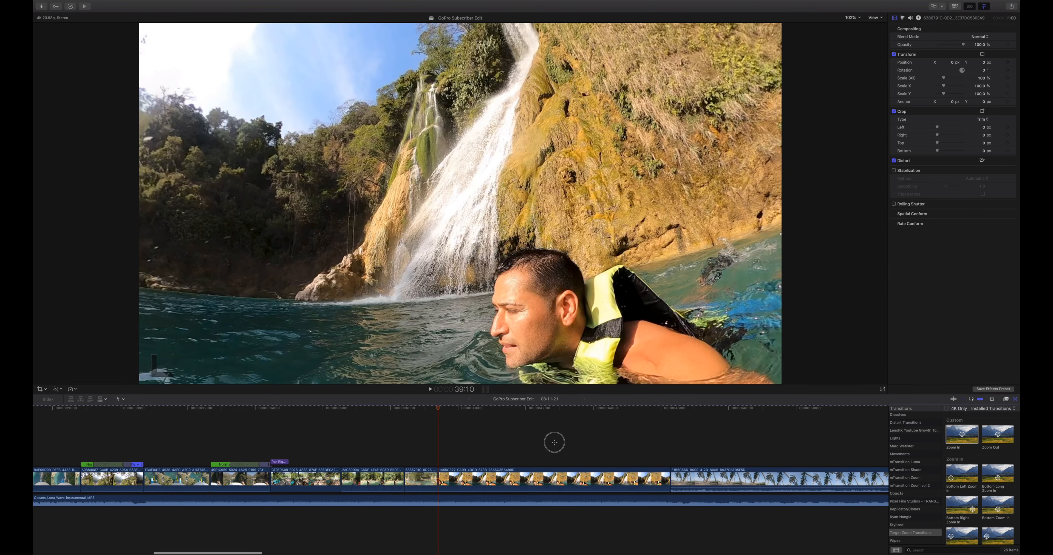
{"action": "left_click", "coordinate": [552, 409]}
{"action": "mouse_move", "coordinate": [556, 415]}
{"action": "left_mouse_down"}
{"action": "mouse_move", "coordinate": [525, 414]}
{"action": "mouse_move", "coordinate": [618, 413]}
{"action": "mouse_move", "coordinate": [574, 407]}
{"action": "left_mouse_up"}
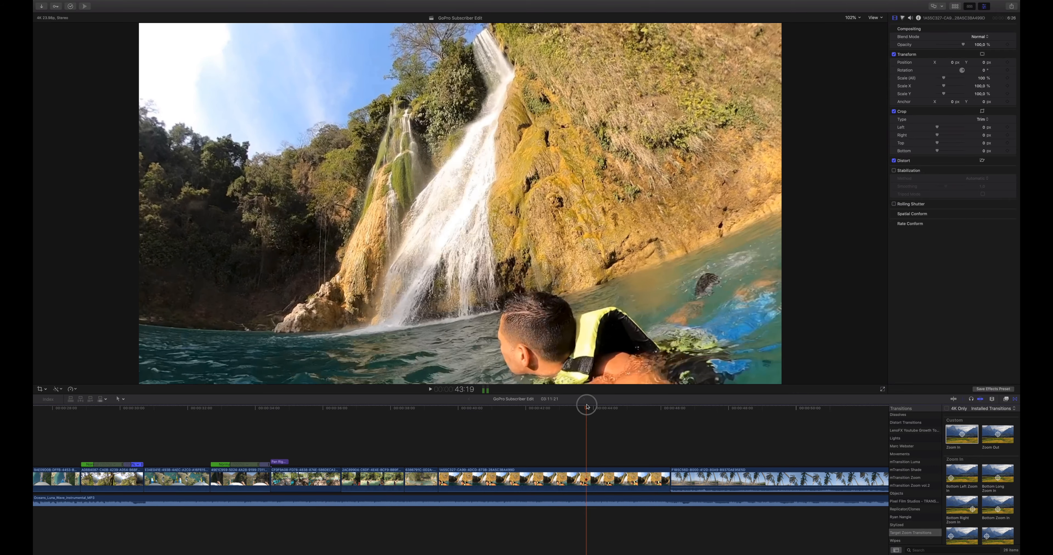
{"action": "scroll", "coordinate": [586, 407], "scroll_direction": "left", "scroll_amount": 5}
{"action": "key", "text": "space"}
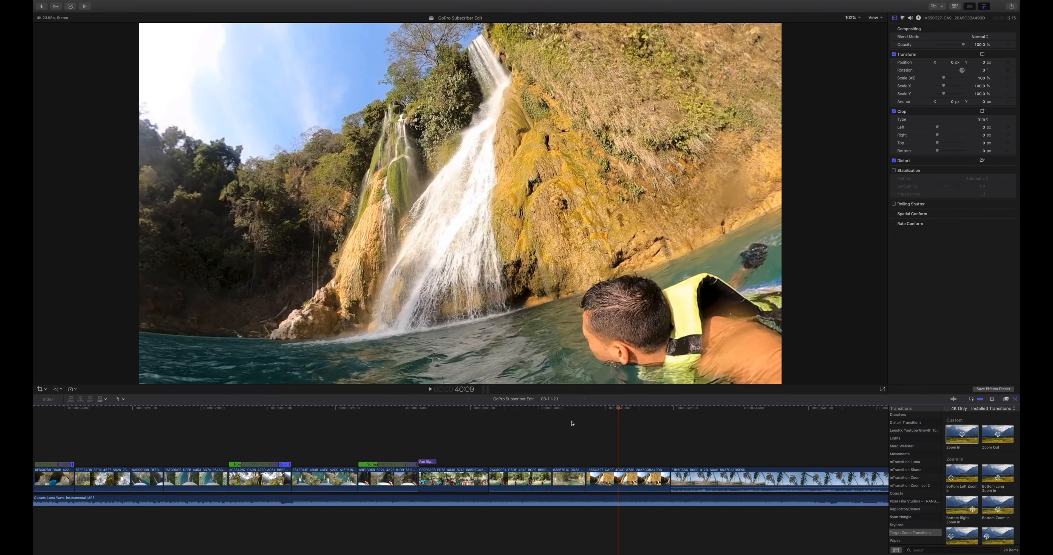
{"action": "key", "text": "alt+bracketright"}
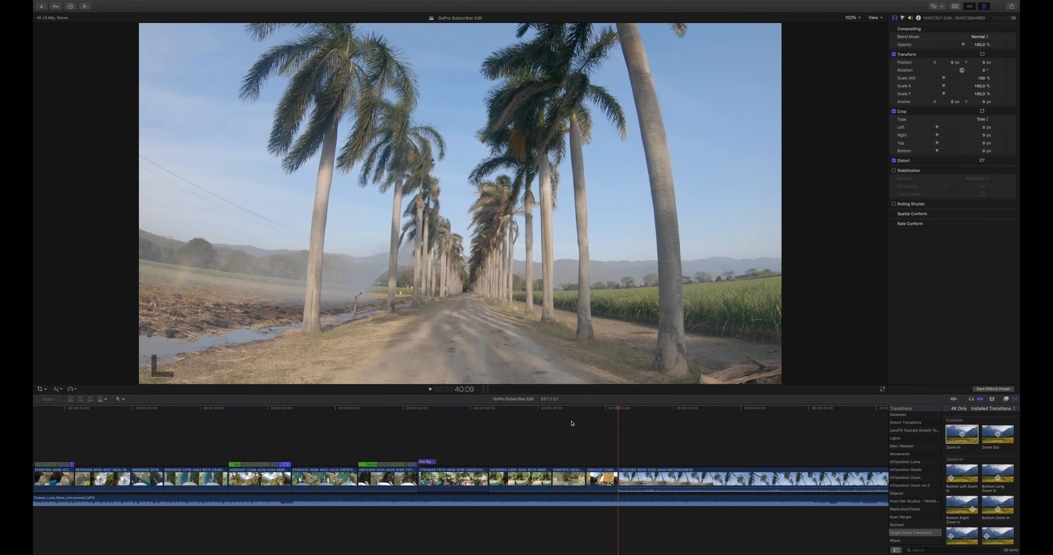
Play back the join from the lagoon clip and add the Pan Left 2 transition layer above the swimmer clip's start
{"action": "left_click", "coordinate": [575, 459]}
{"action": "key", "text": "space"}
{"action": "key", "text": "space"}
{"action": "left_click_drag", "start_coordinate": [583, 471], "coordinate": [649, 472]}
{"action": "mouse_move", "coordinate": [590, 408]}
{"action": "left_mouse_down"}
{"action": "mouse_move", "coordinate": [560, 408]}
{"action": "mouse_move", "coordinate": [580, 408]}
{"action": "left_mouse_up"}
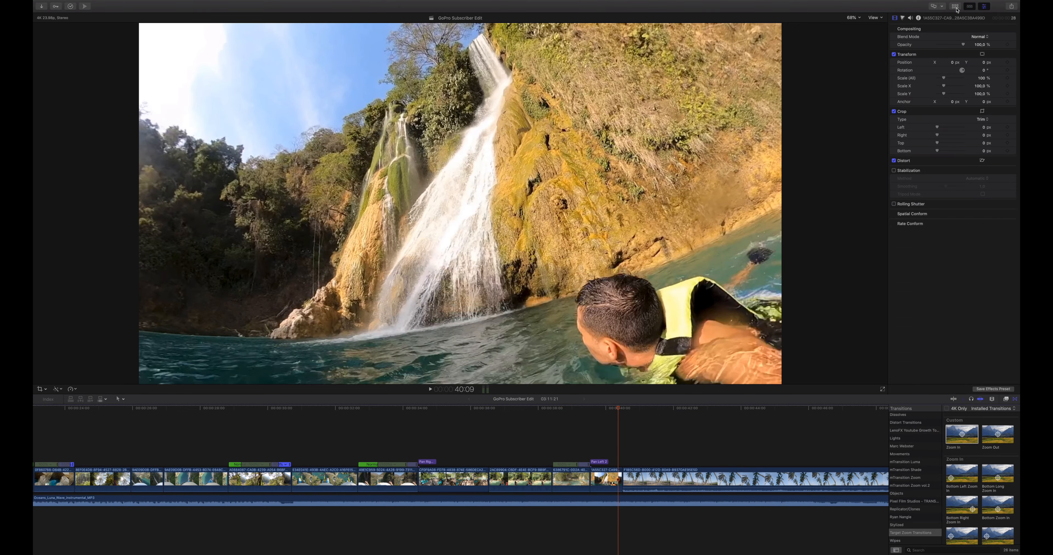
Play back the pan transition from the lagoon clip through the swimmer clip into the palm road clip
{"action": "left_click", "coordinate": [580, 436]}
{"action": "left_click", "coordinate": [571, 431]}
{"action": "key", "text": "space"}
{"action": "key", "text": "space"}
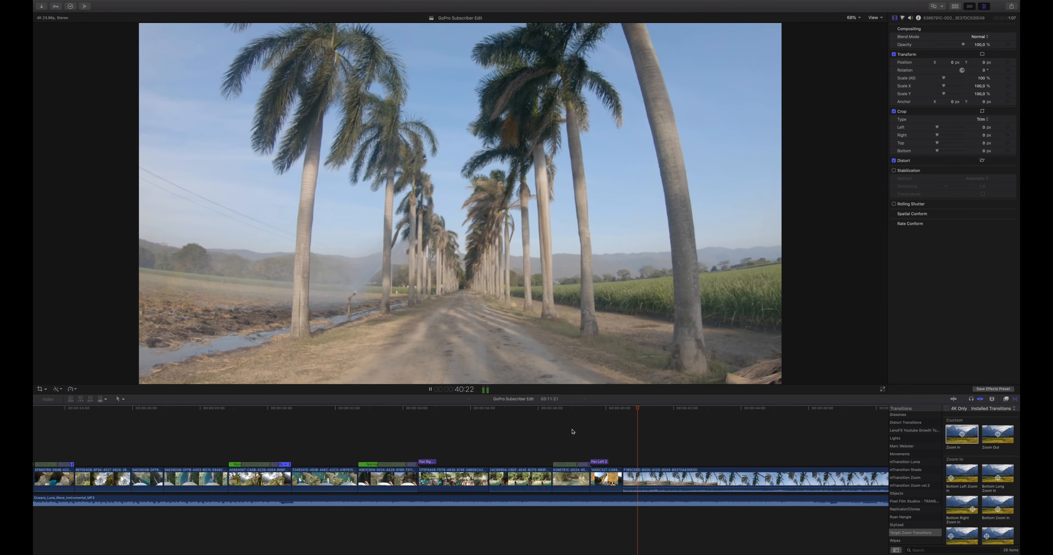
{"action": "key", "text": "space"}
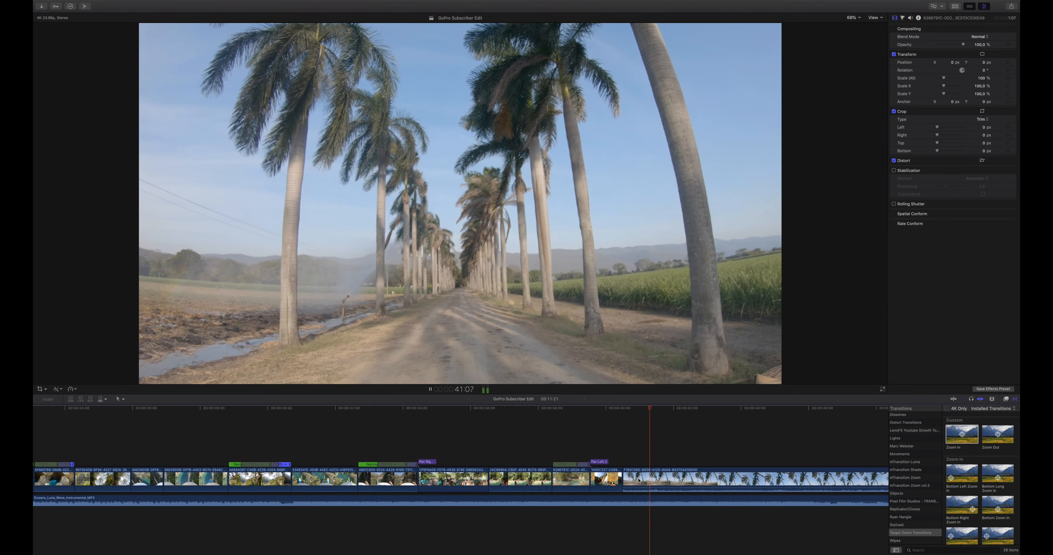
Trim the palm road clip down to about two seconds and play it through into the mountain road clip
{"action": "scroll", "coordinate": [573, 432], "scroll_direction": "right", "scroll_amount": 5}
{"action": "key", "text": "super+minus"}
{"action": "key", "text": "super+minus"}
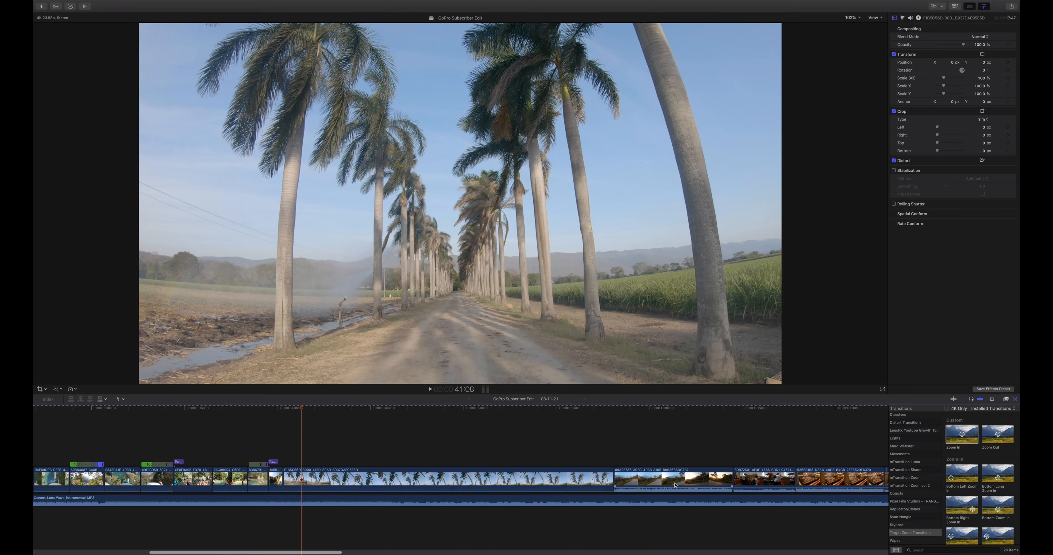
{"action": "left_click", "coordinate": [277, 440]}
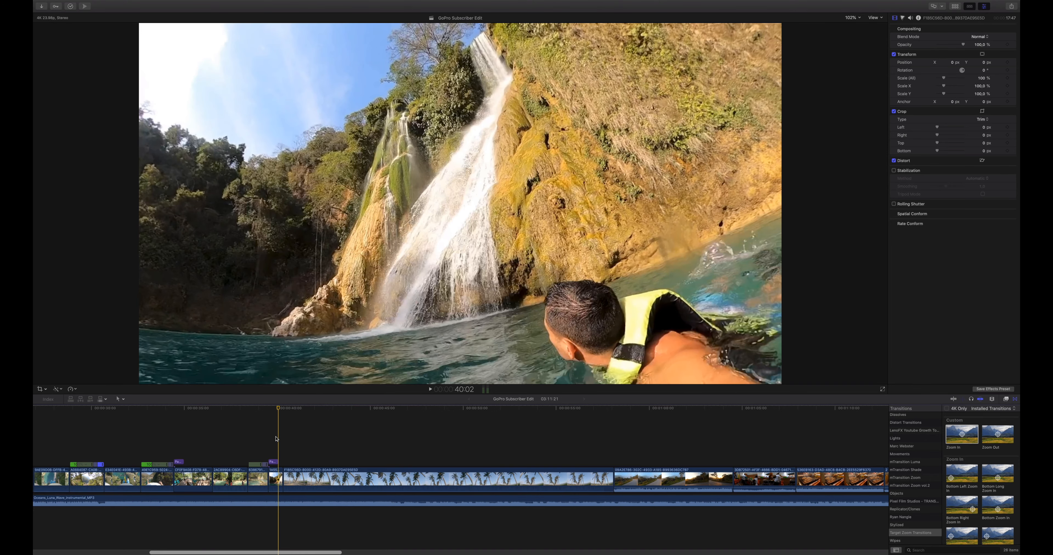
{"action": "left_click_drag", "start_coordinate": [277, 407], "coordinate": [602, 444]}
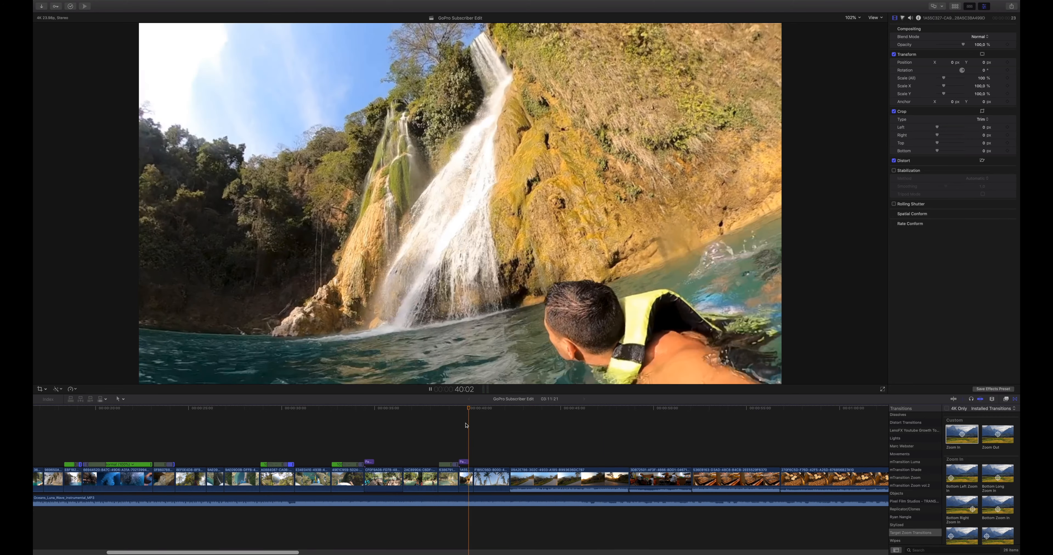
{"action": "key", "text": "space"}
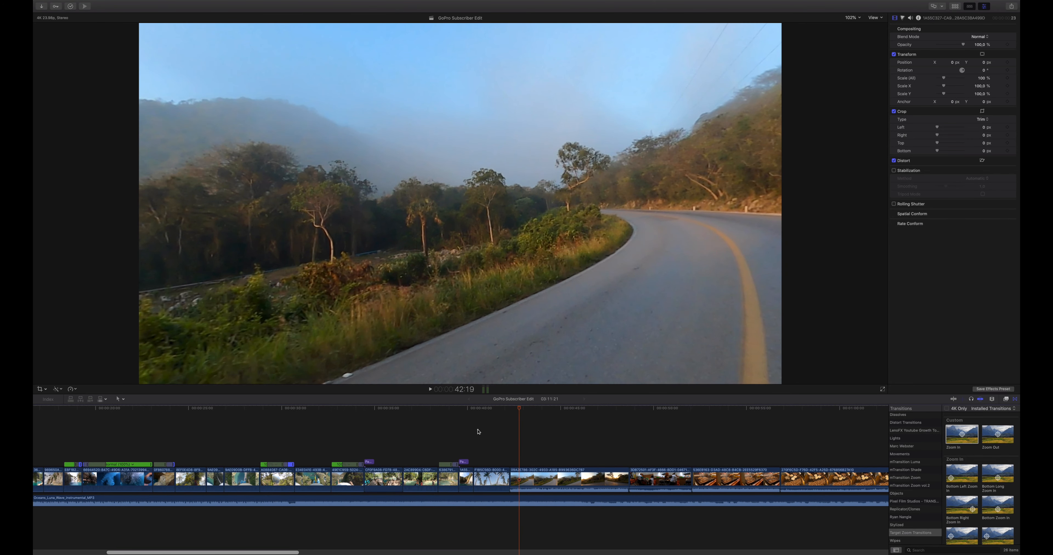
Add a Cross Dissolve transition between the swimmer and palm road clips and play it back
{"action": "left_click", "coordinate": [481, 468]}
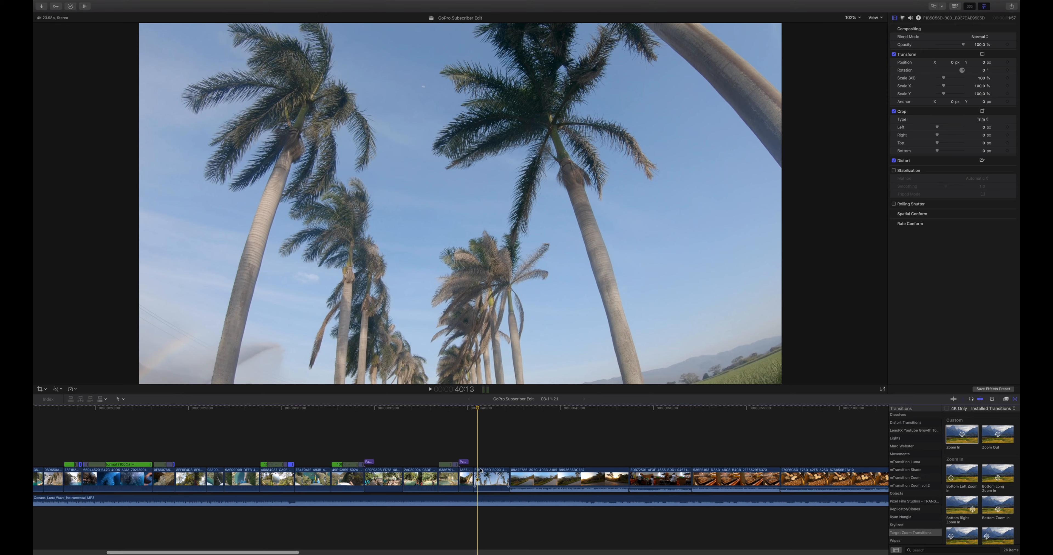
{"action": "scroll", "coordinate": [932, 434], "scroll_direction": "up", "scroll_amount": 3}
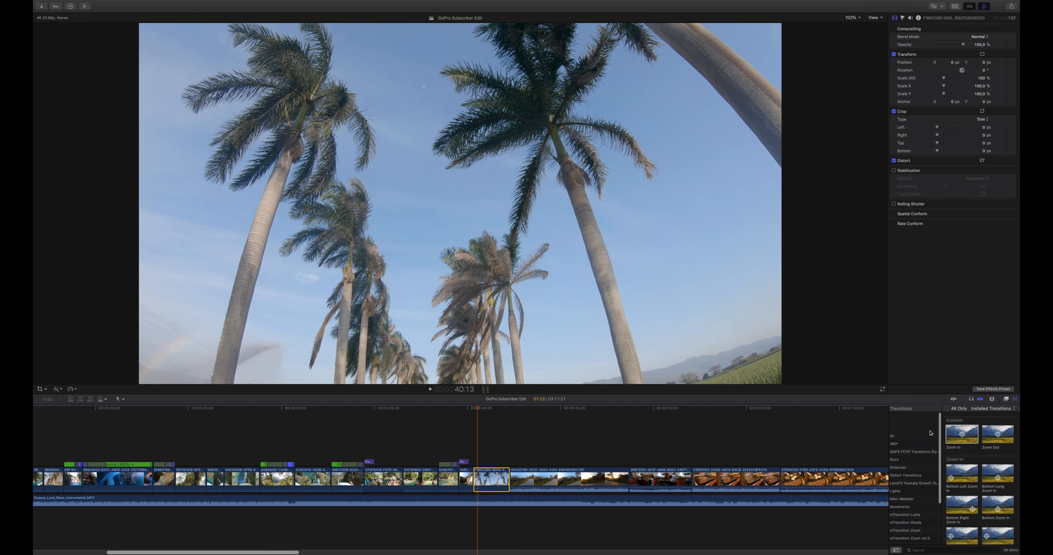
{"action": "left_click", "coordinate": [934, 416]}
{"action": "left_click_drag", "start_coordinate": [953, 428], "coordinate": [474, 470]}
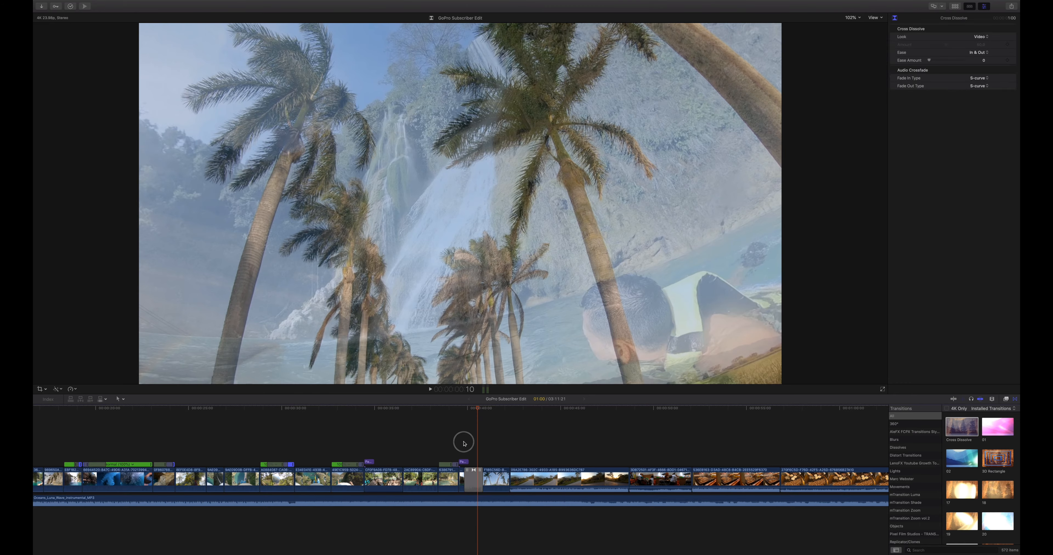
{"action": "left_click", "coordinate": [464, 444]}
{"action": "key", "text": "space"}
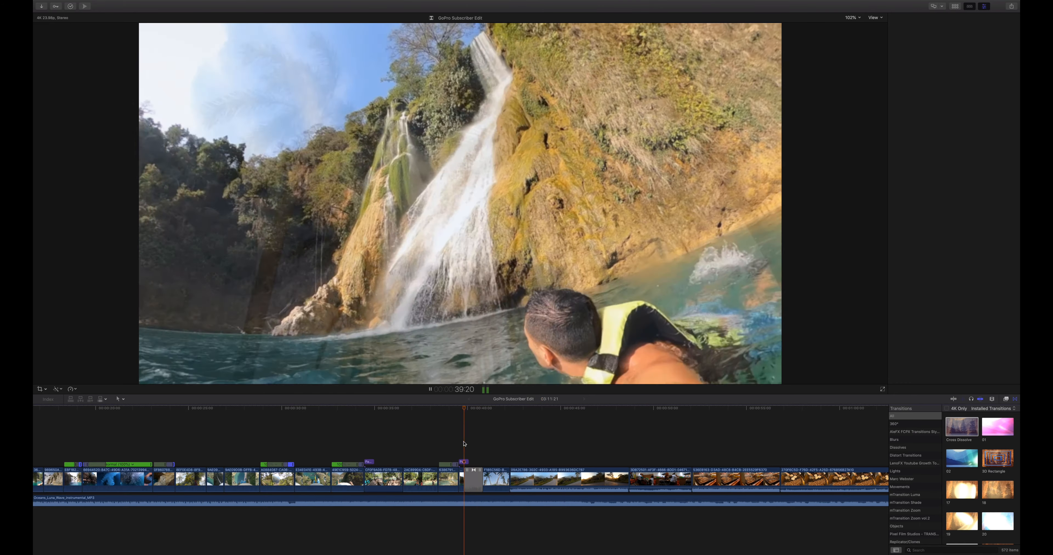